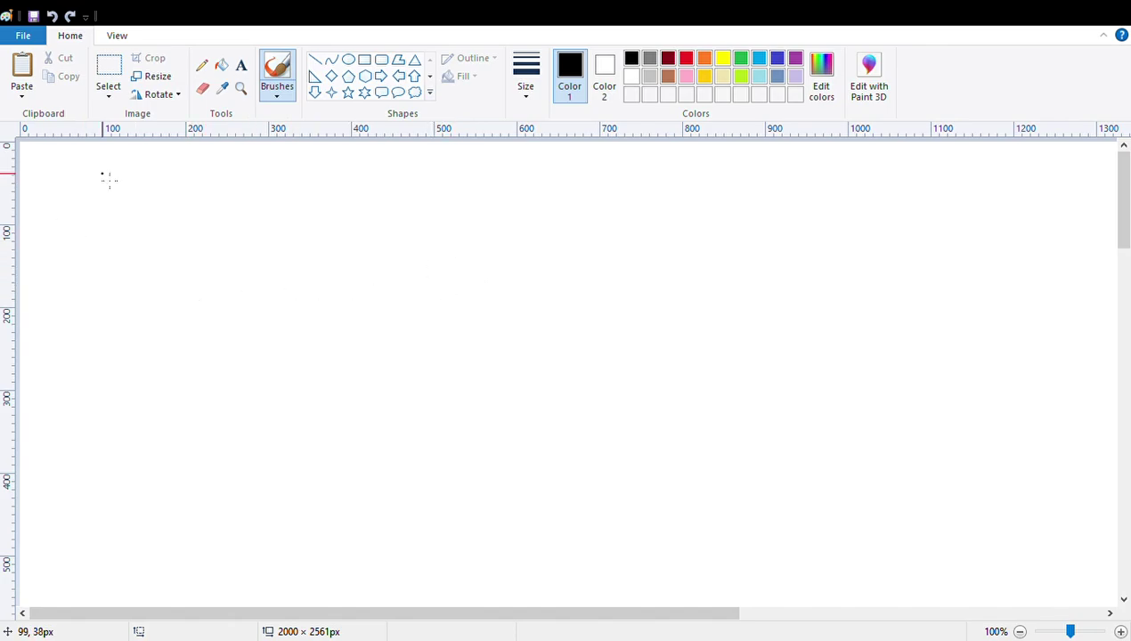
Open the scanned black-and-white family group photo
click(23, 38)
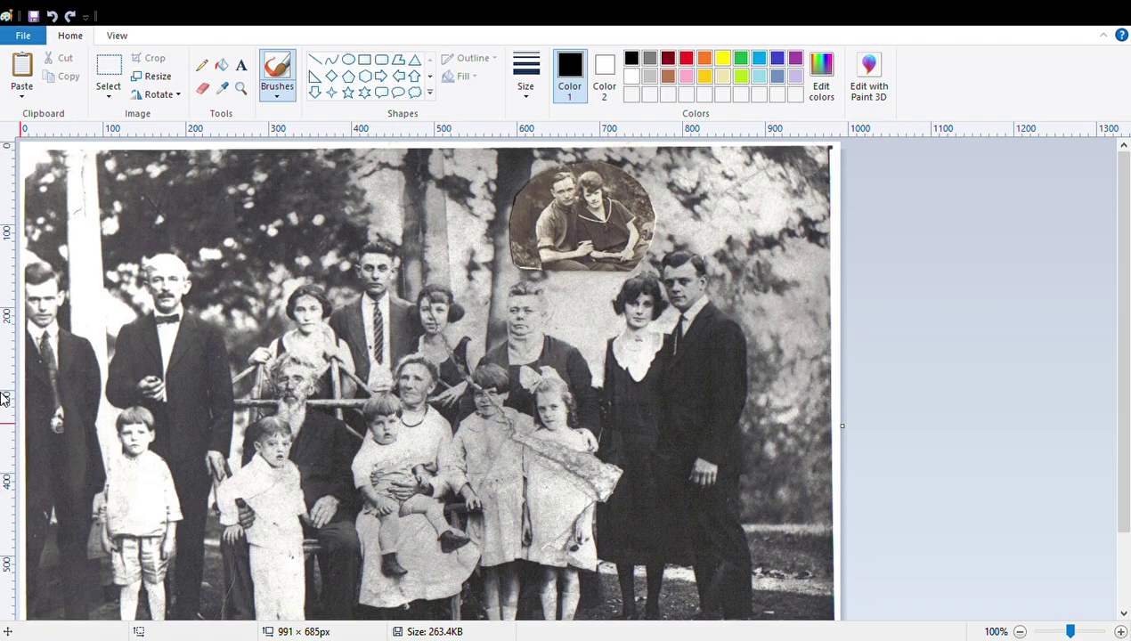
Look over the whole family photo at 50% and 100% to examine its creases and missing areas
click(117, 34)
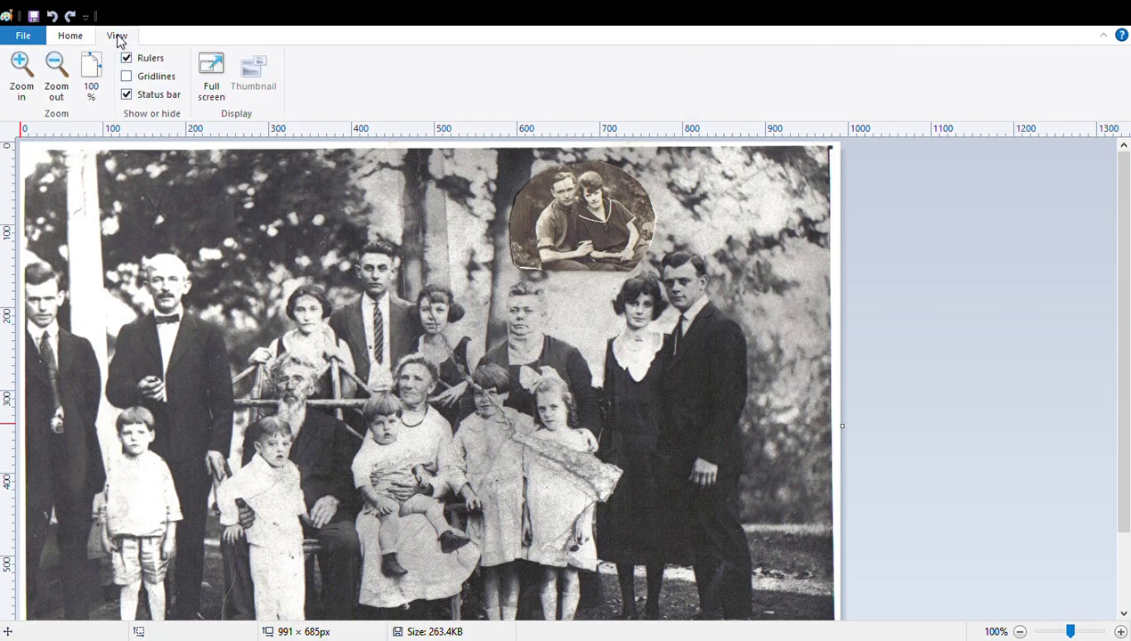
click(20, 65)
click(54, 62)
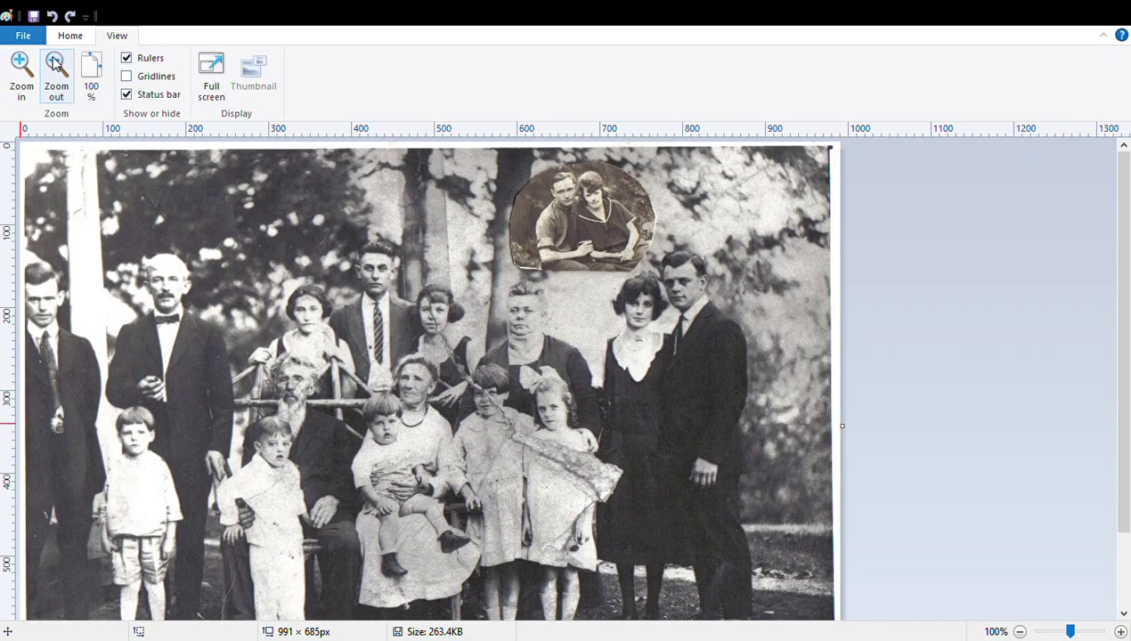
click(54, 62)
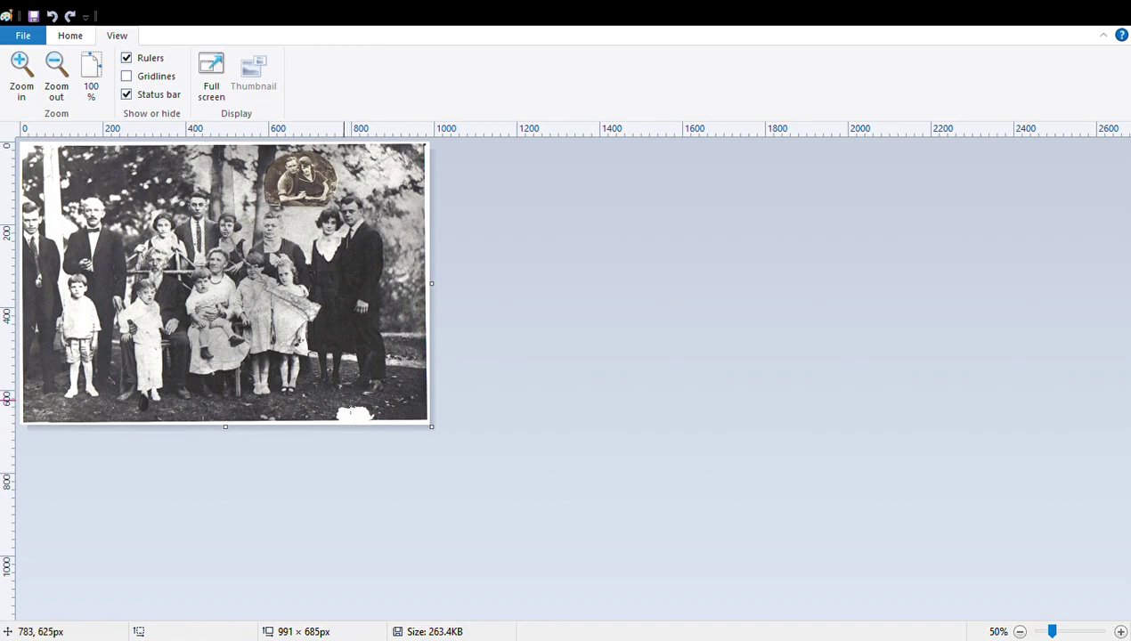
click(21, 67)
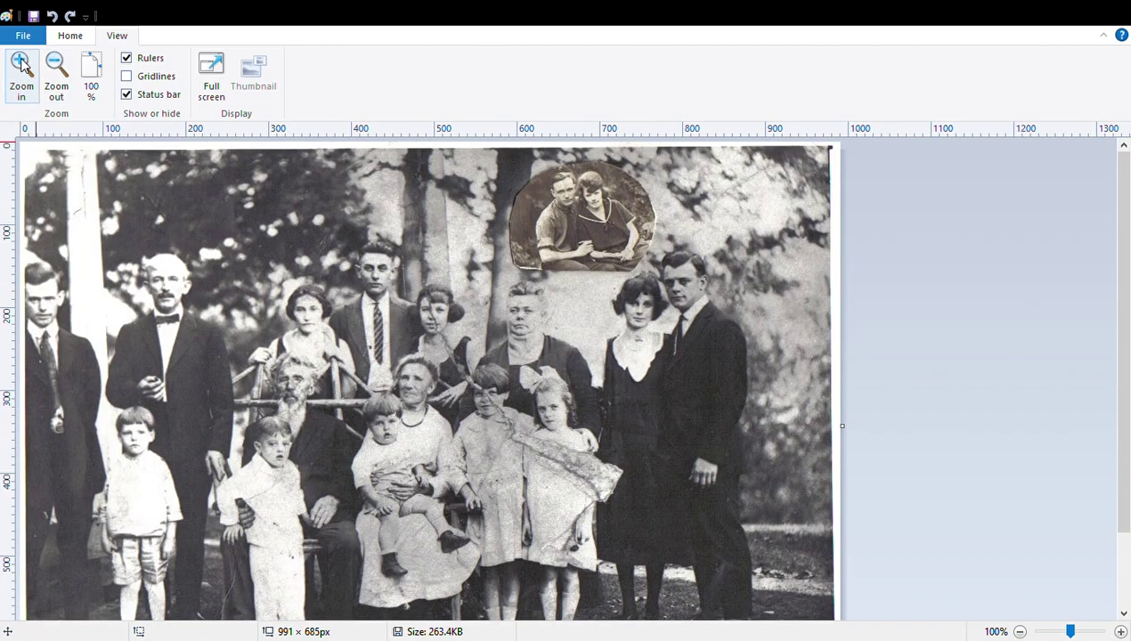
scroll(341, 225, down, 3)
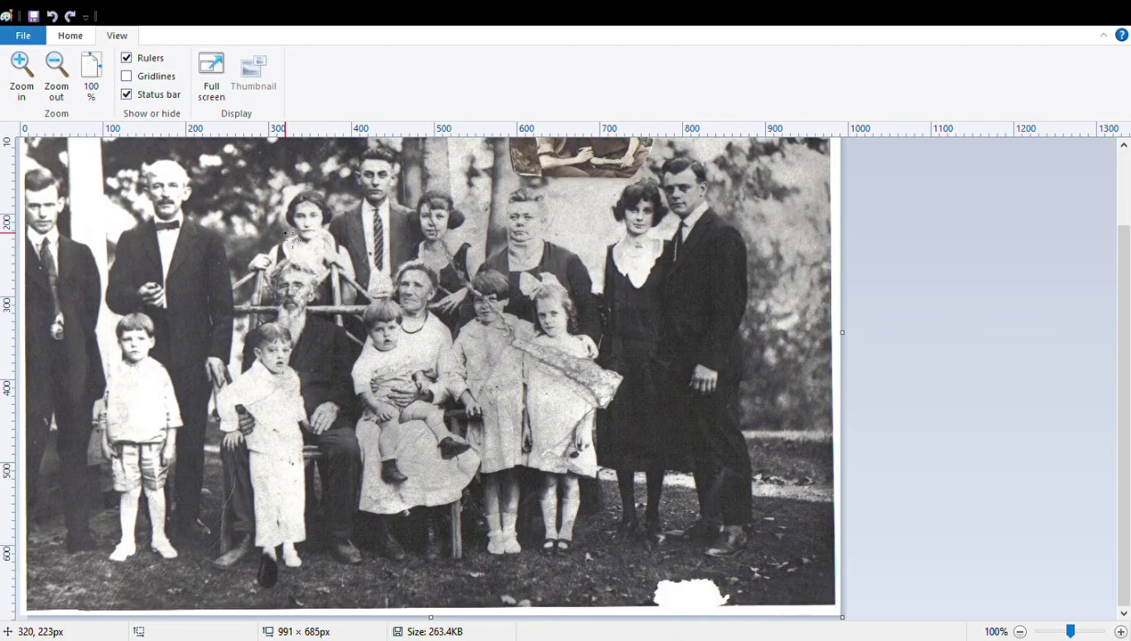
scroll(249, 223, up, 3)
scroll(243, 220, down, 3)
drag(1121, 365, 1111, 411)
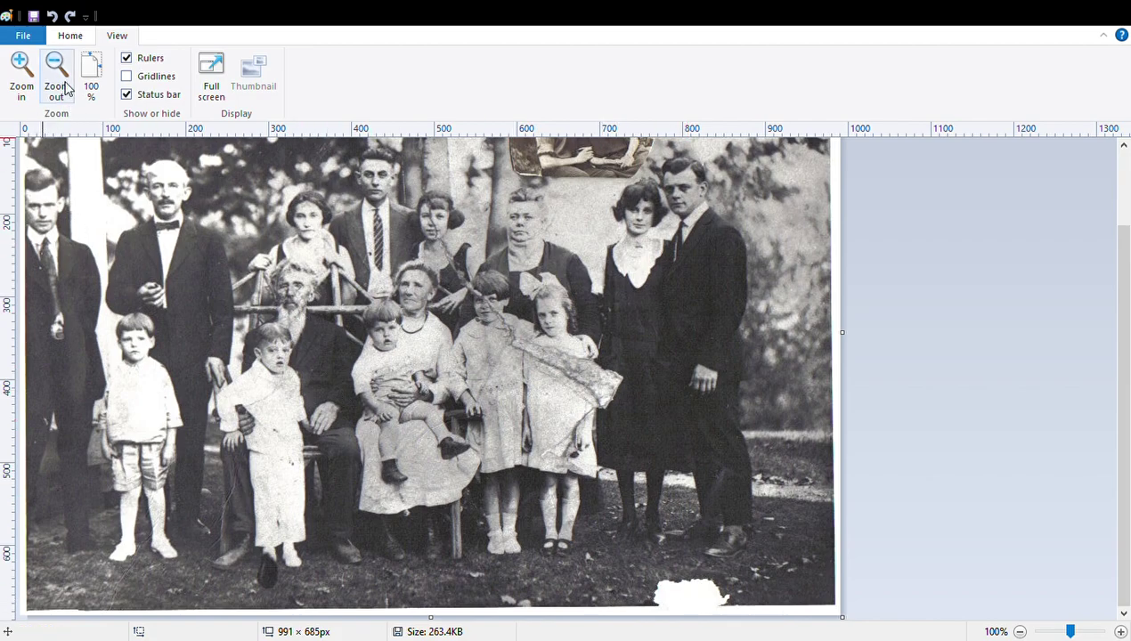
Try to cover the white hole in the grass with a rectangular copy, about 135 × 53 px, of the grass beside it
click(70, 37)
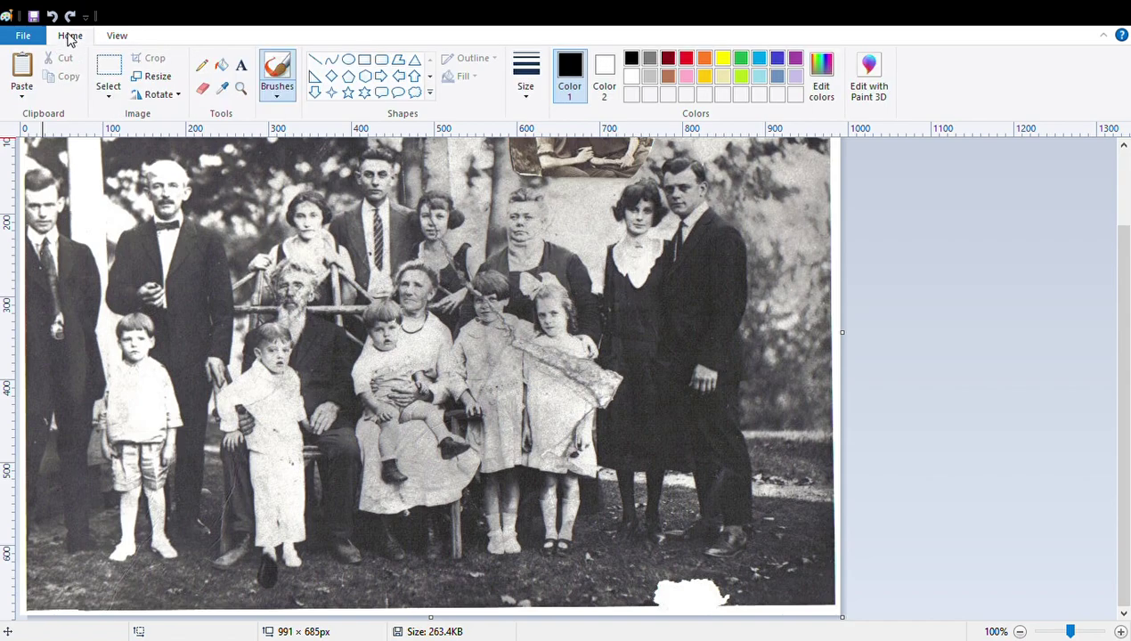
click(109, 95)
click(112, 101)
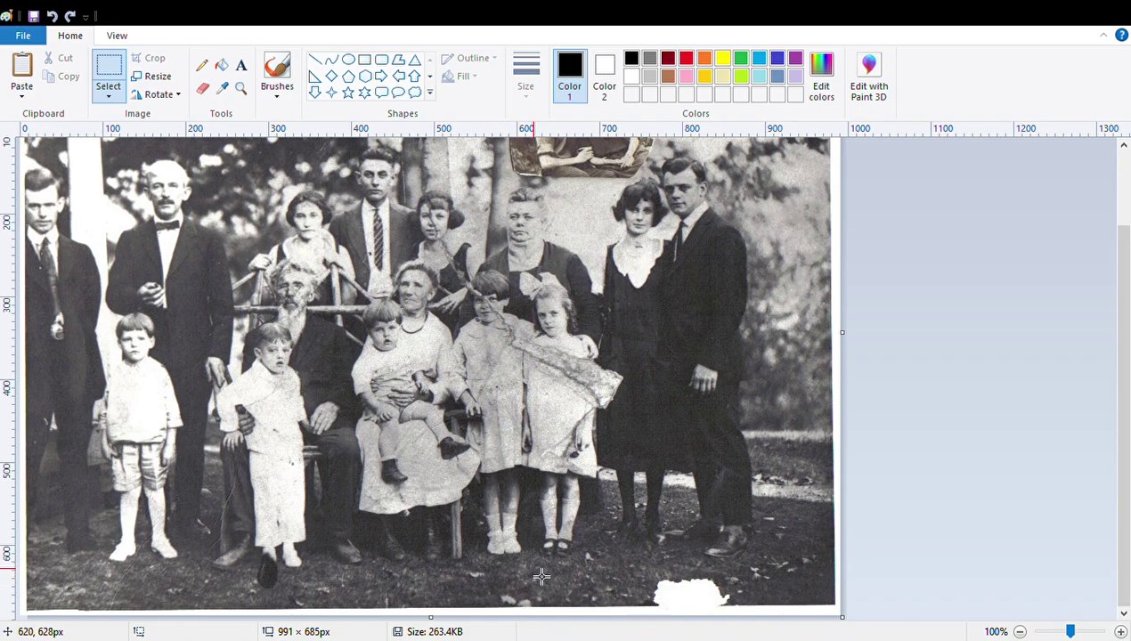
drag(543, 578, 654, 619)
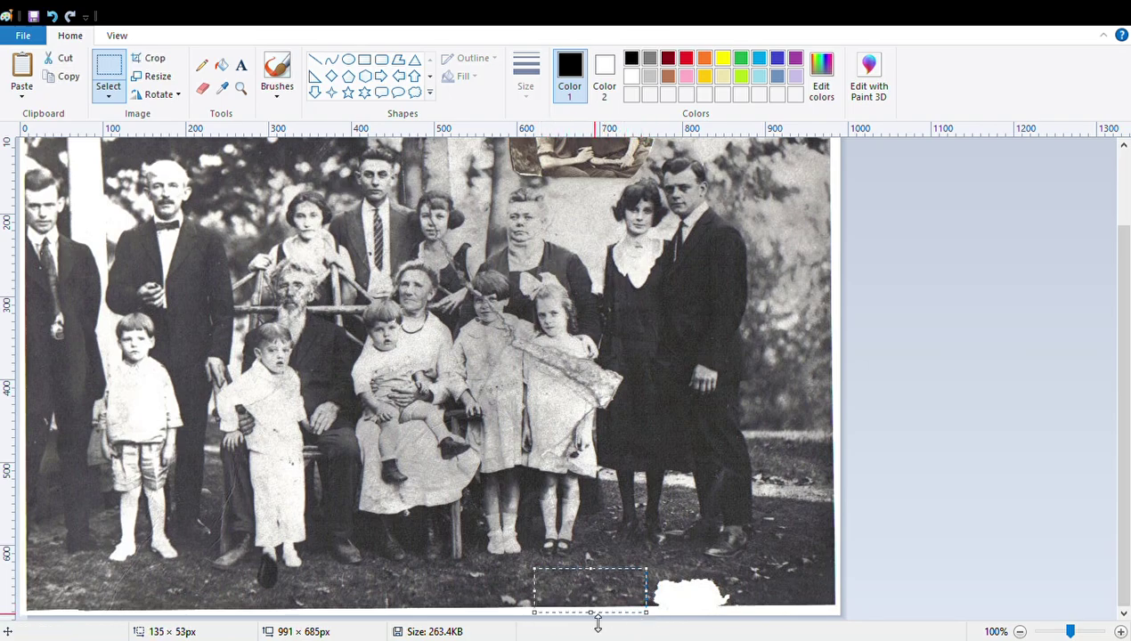
click(71, 79)
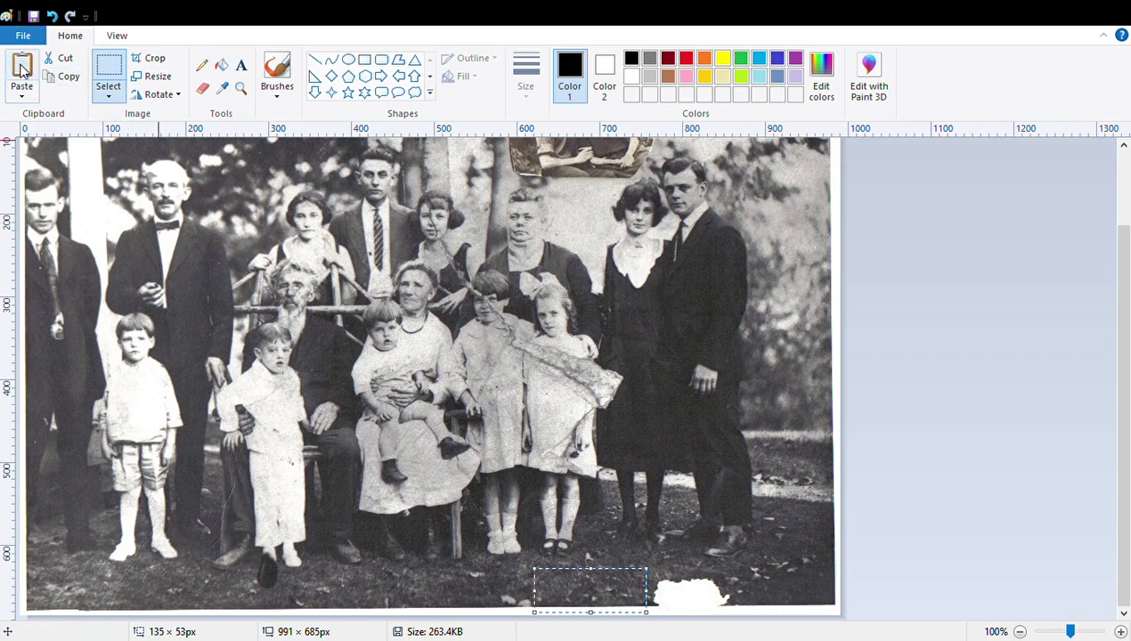
click(22, 70)
drag(73, 170, 686, 594)
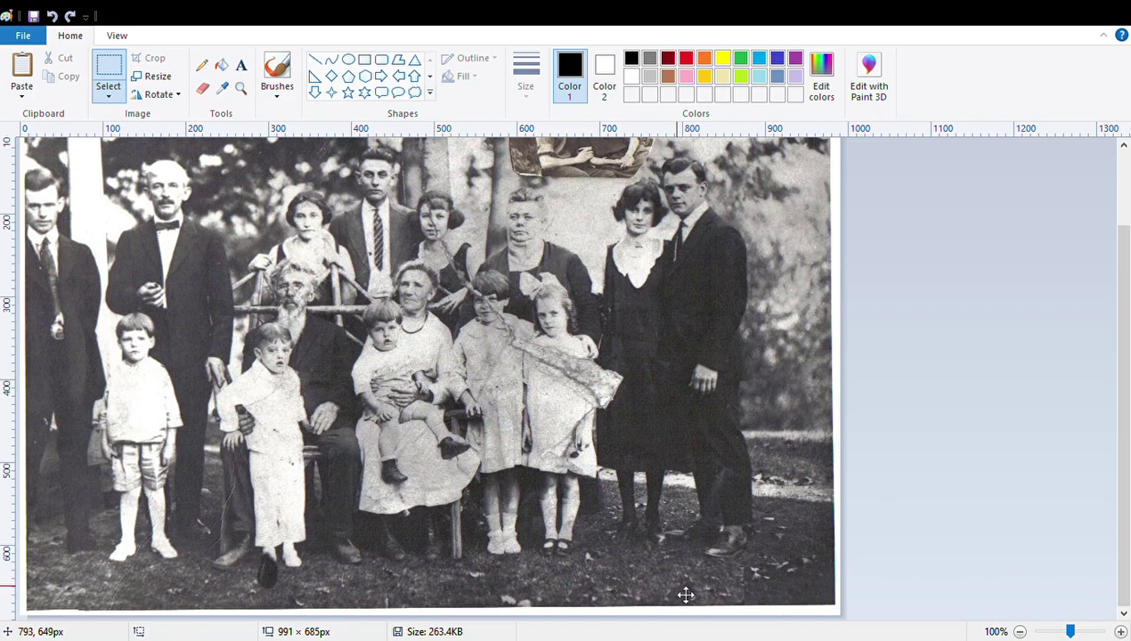
click(597, 575)
Inspect the edges of the rectangular grass patch at 200% and undo the patch
click(117, 35)
click(21, 70)
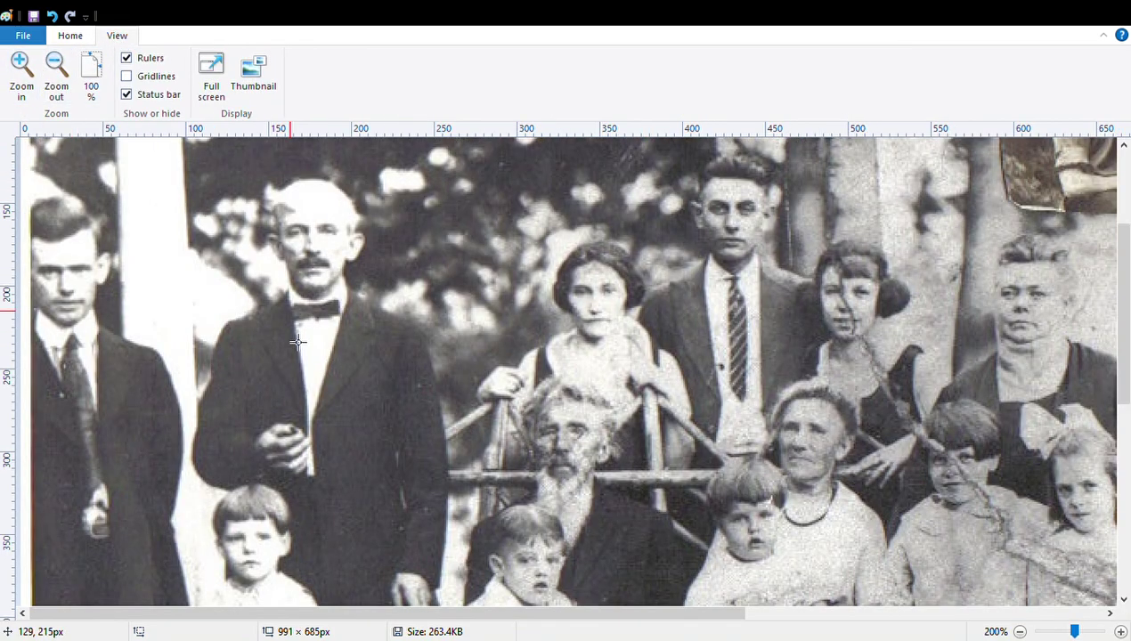
scroll(635, 448, down, 5)
drag(575, 614, 932, 614)
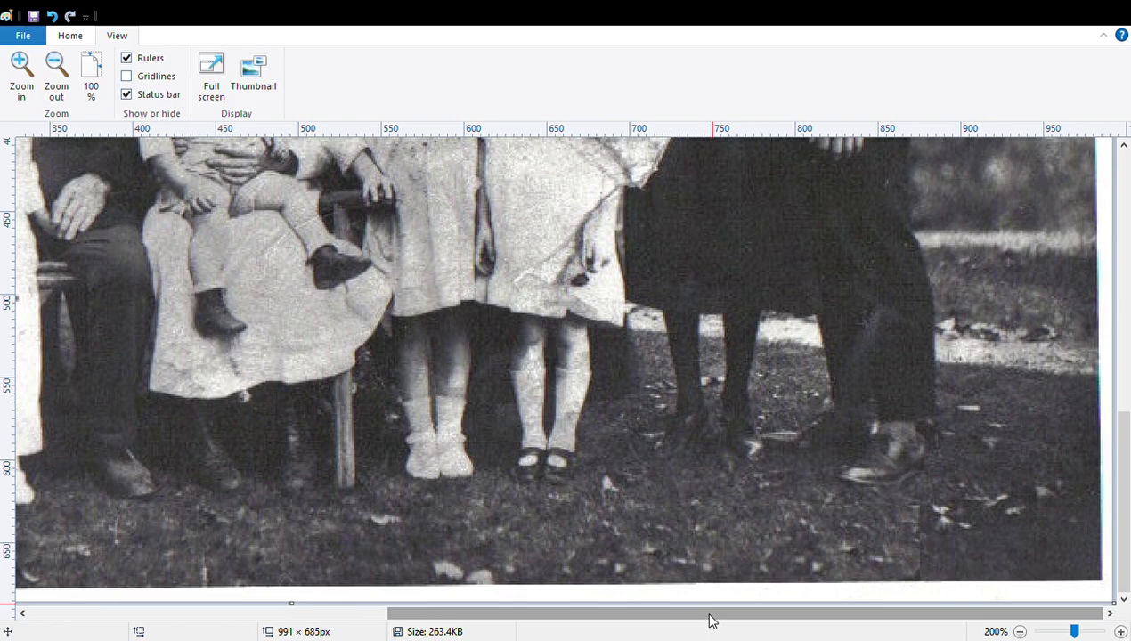
scroll(696, 454, up, 3)
scroll(695, 452, down, 3)
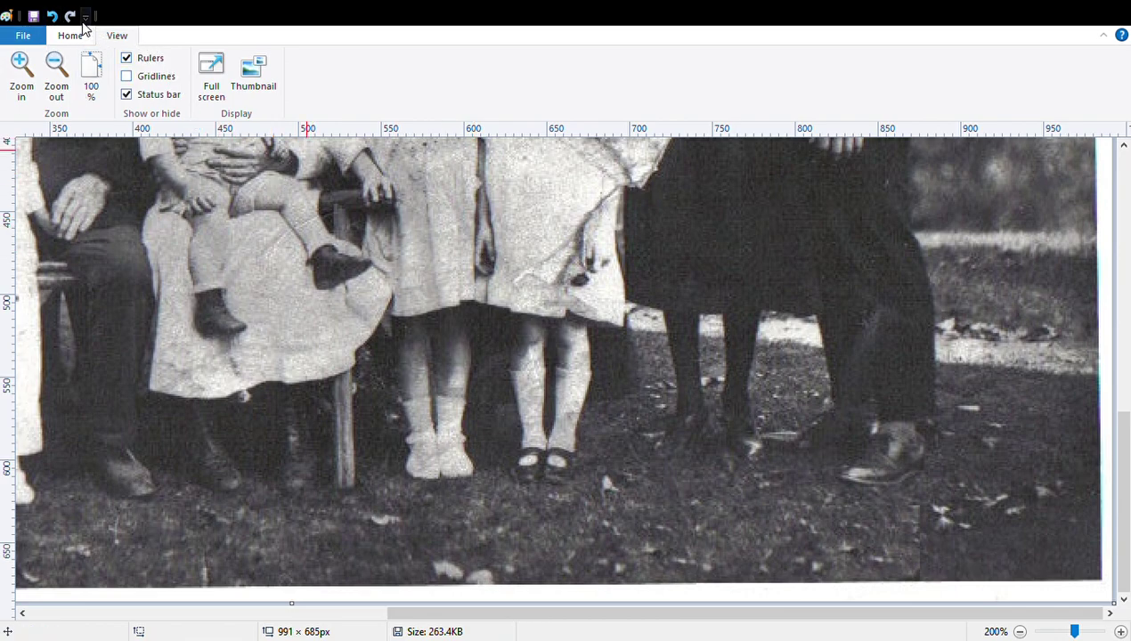
click(52, 16)
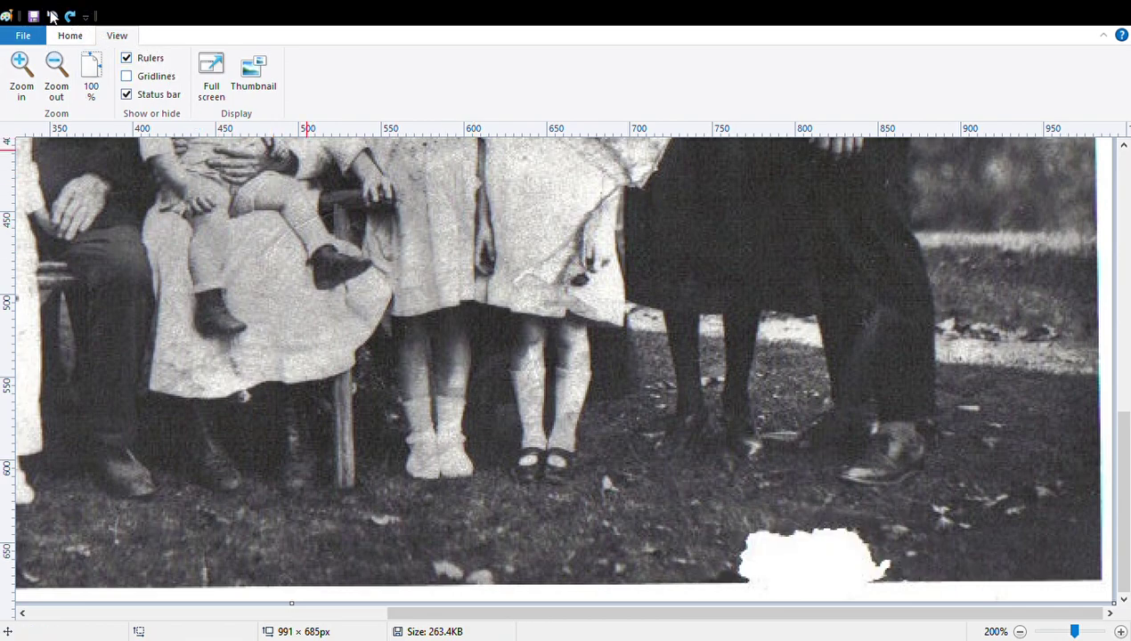
Cover the white hole in the grass with a free-form copy of the neighbouring grass and check the blend at 100%
click(70, 37)
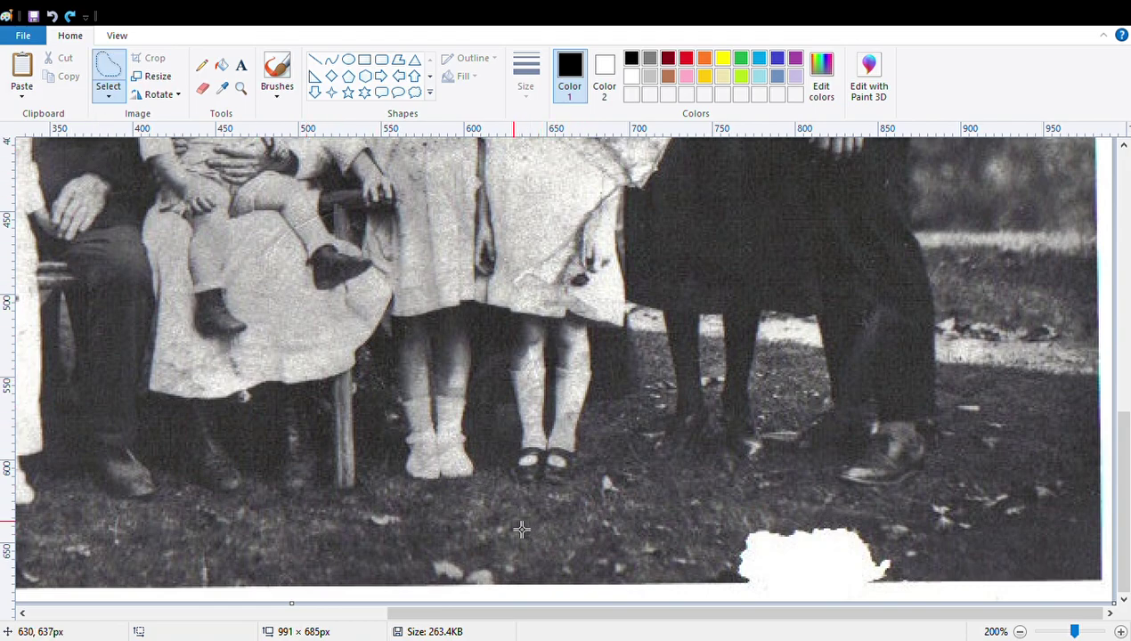
mouse_move(519, 525)
mouse_down()
mouse_move(543, 513)
mouse_move(700, 519)
mouse_move(727, 561)
mouse_move(727, 591)
mouse_move(516, 598)
mouse_move(503, 548)
mouse_move(514, 545)
mouse_move(515, 517)
mouse_up()
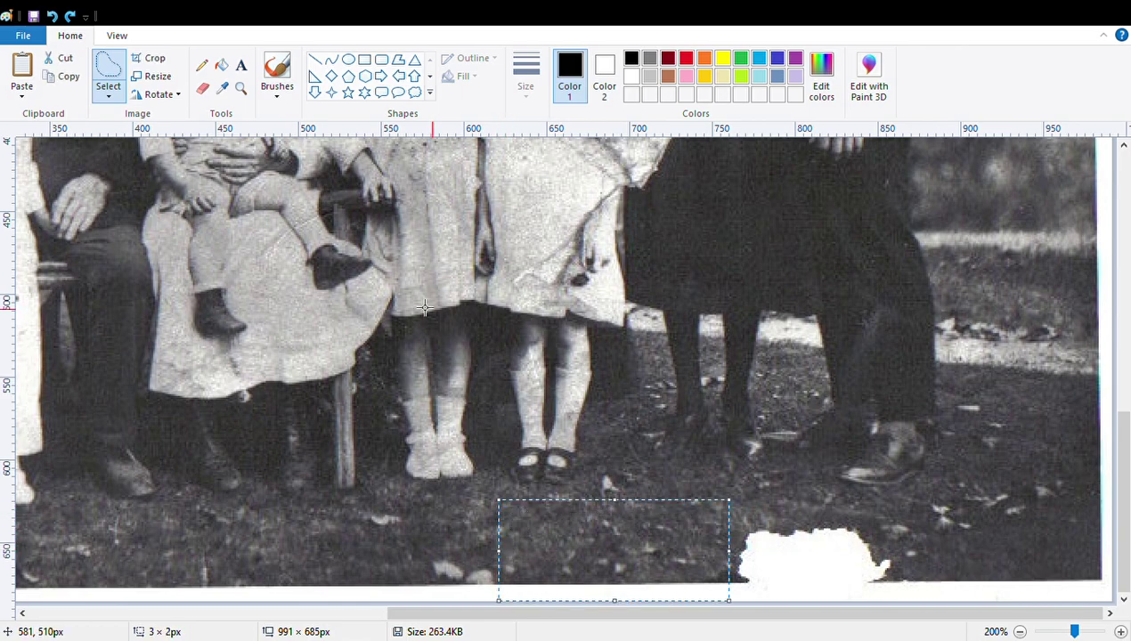
click(64, 78)
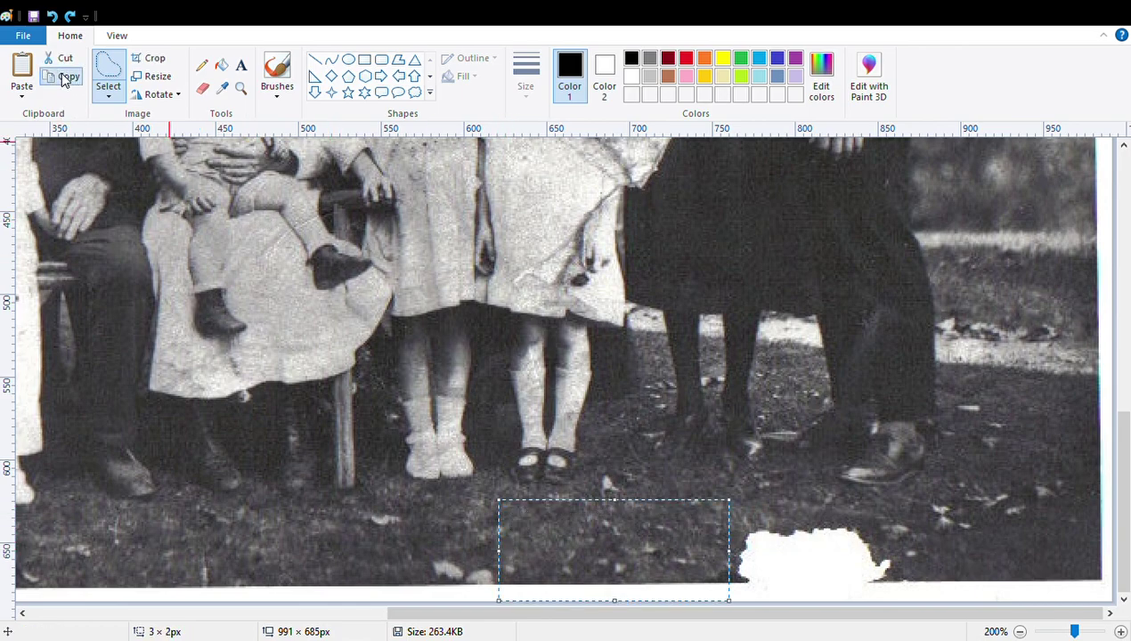
click(21, 73)
drag(112, 200, 763, 549)
click(662, 516)
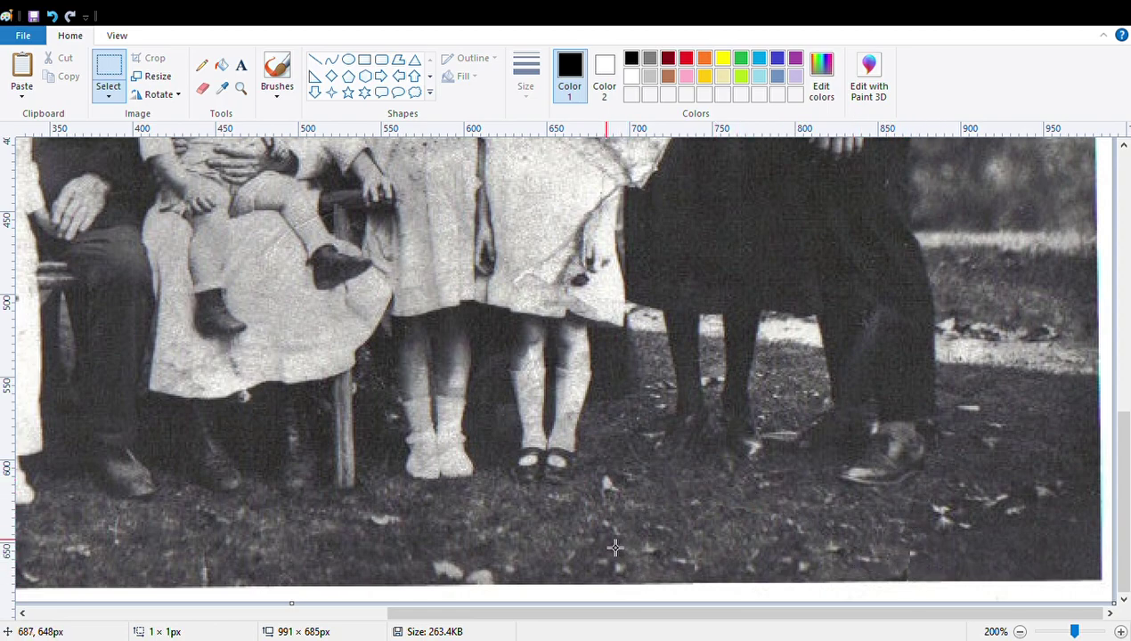
click(117, 37)
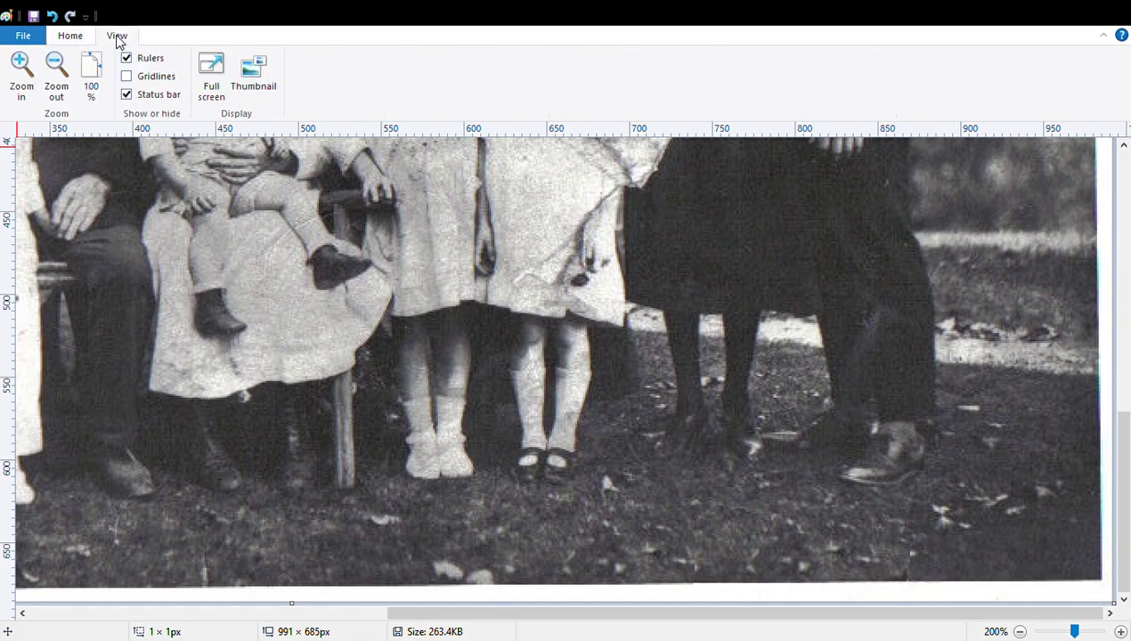
click(56, 70)
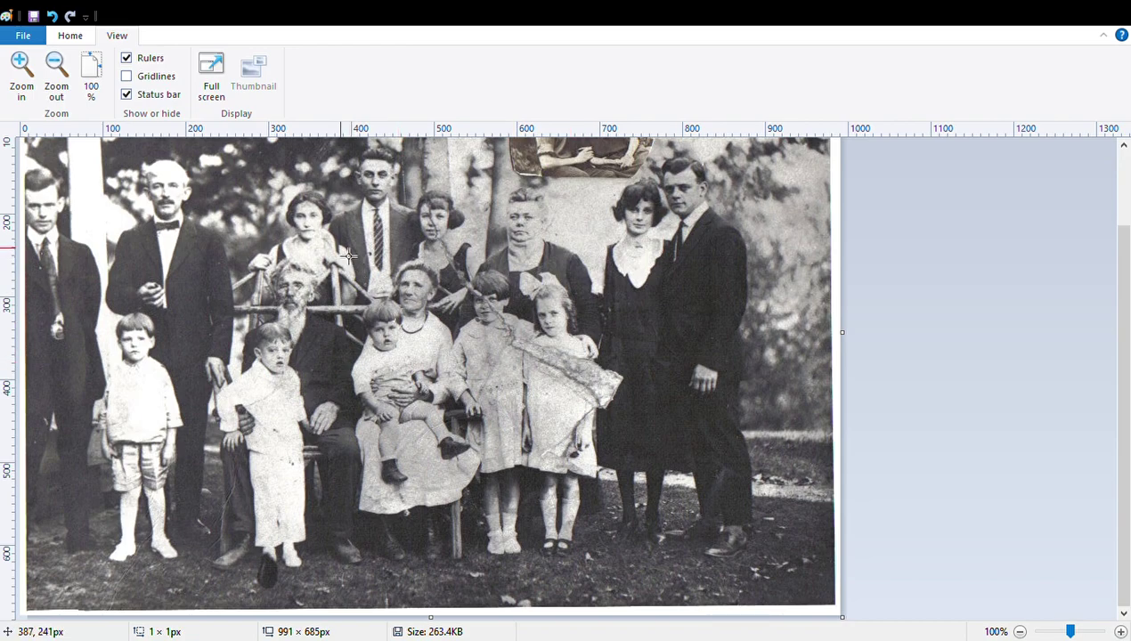
Examine at up to 500% the crease running from the young woman's face across her dark dress to the child's forehead
click(21, 70)
click(22, 70)
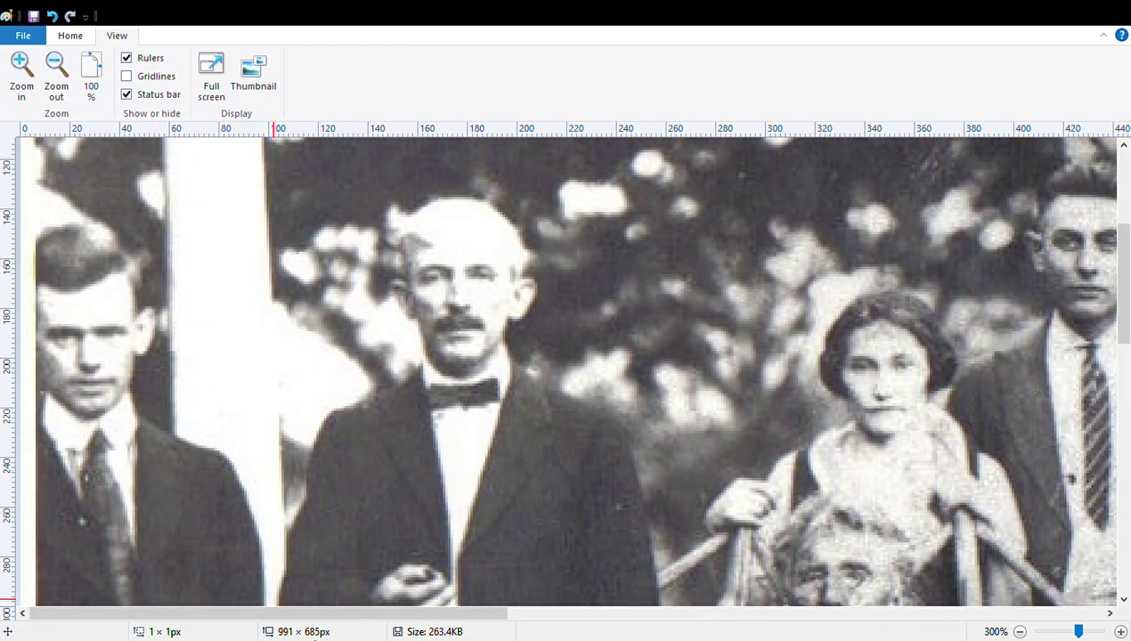
drag(328, 613, 556, 613)
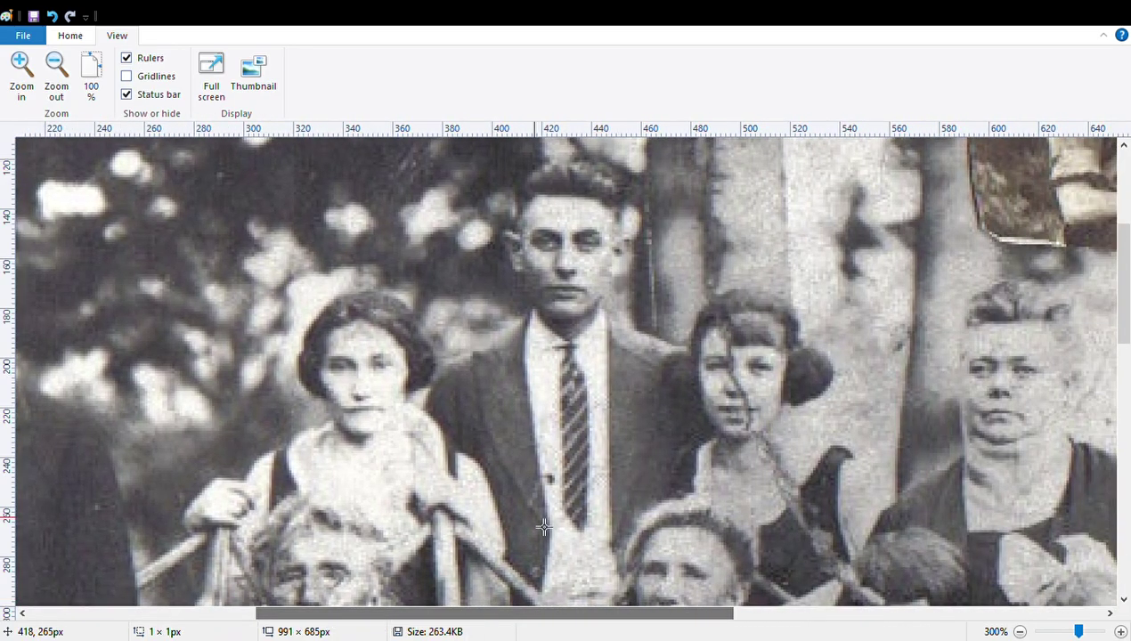
scroll(544, 523, down, 4)
scroll(544, 524, up, 3)
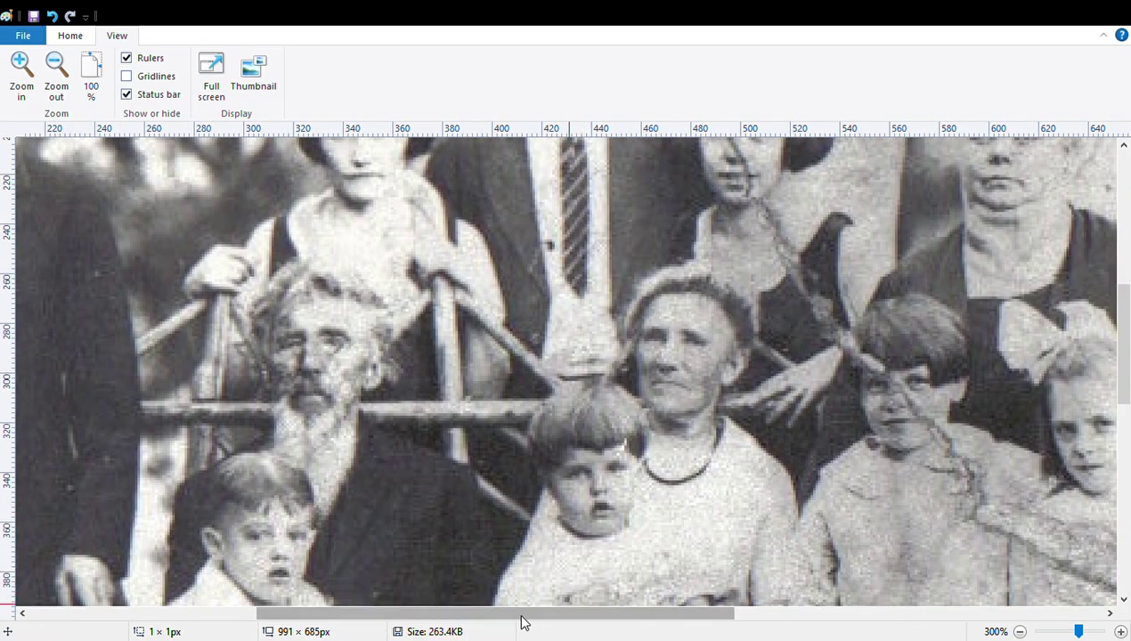
drag(519, 614, 614, 615)
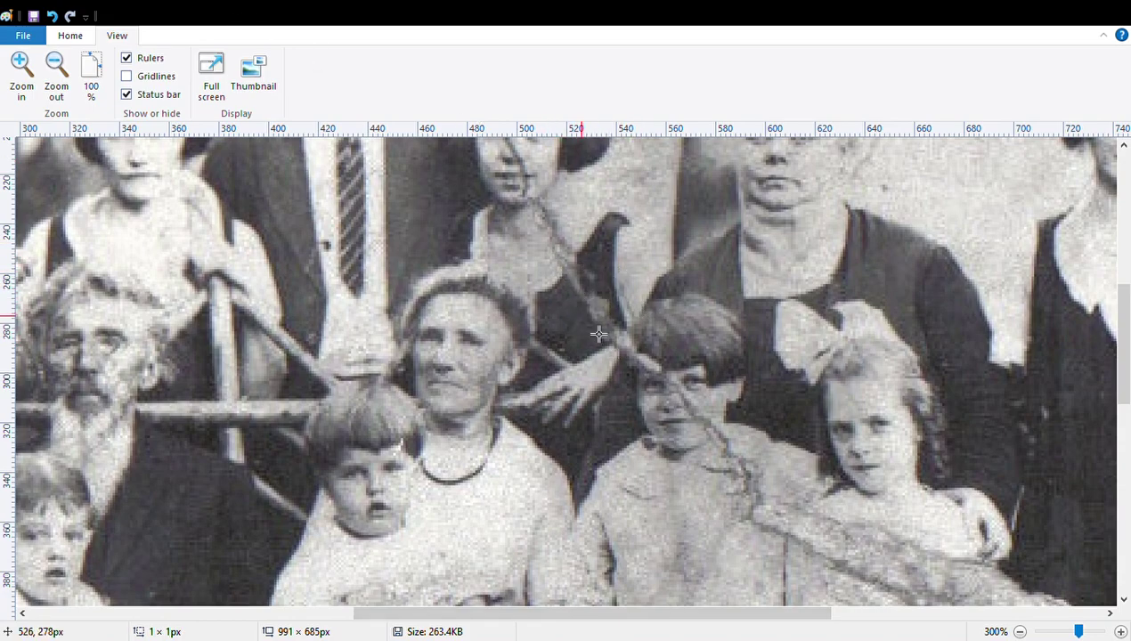
click(21, 67)
drag(405, 616, 499, 629)
click(21, 78)
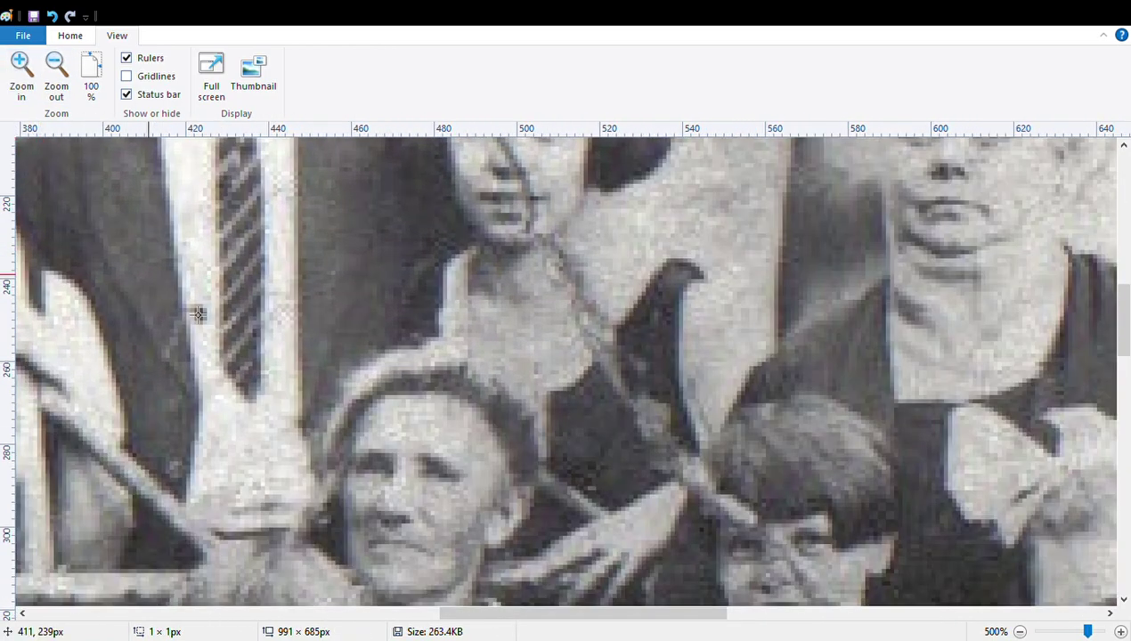
drag(469, 616, 521, 626)
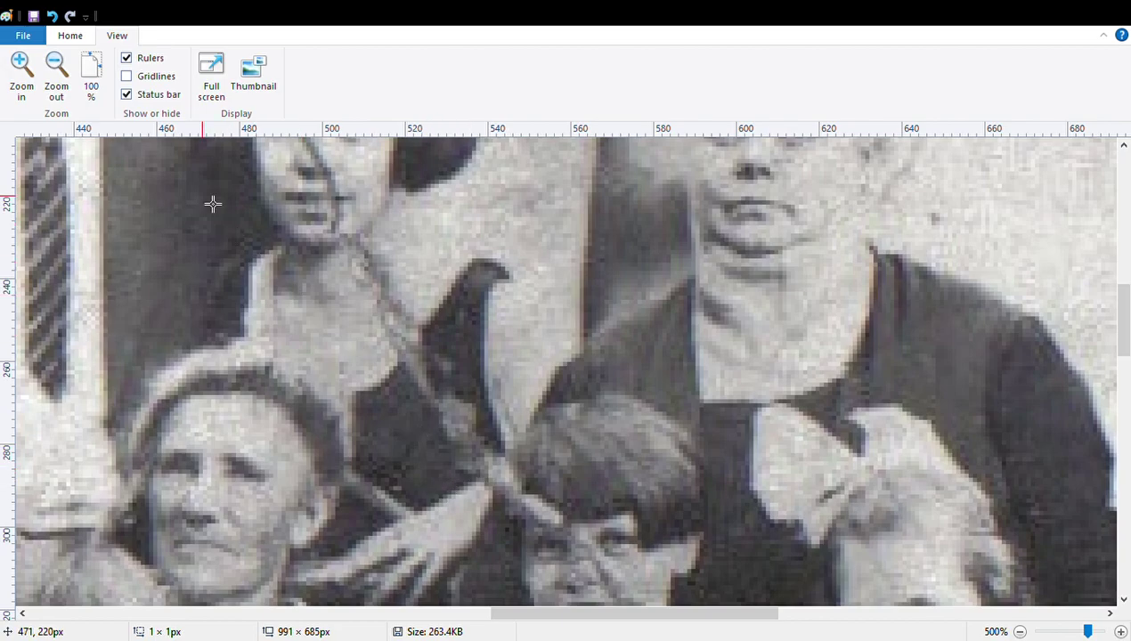
Cover the crease across the young woman's dark dress with a free-form copy of the undamaged fabric beside it
click(69, 37)
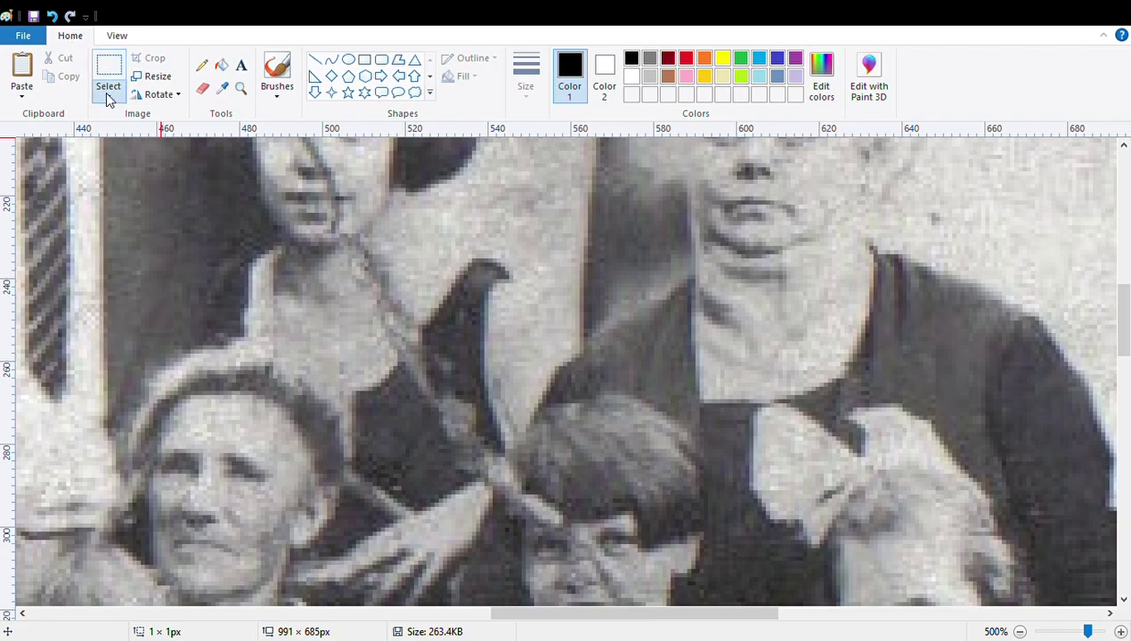
click(57, 150)
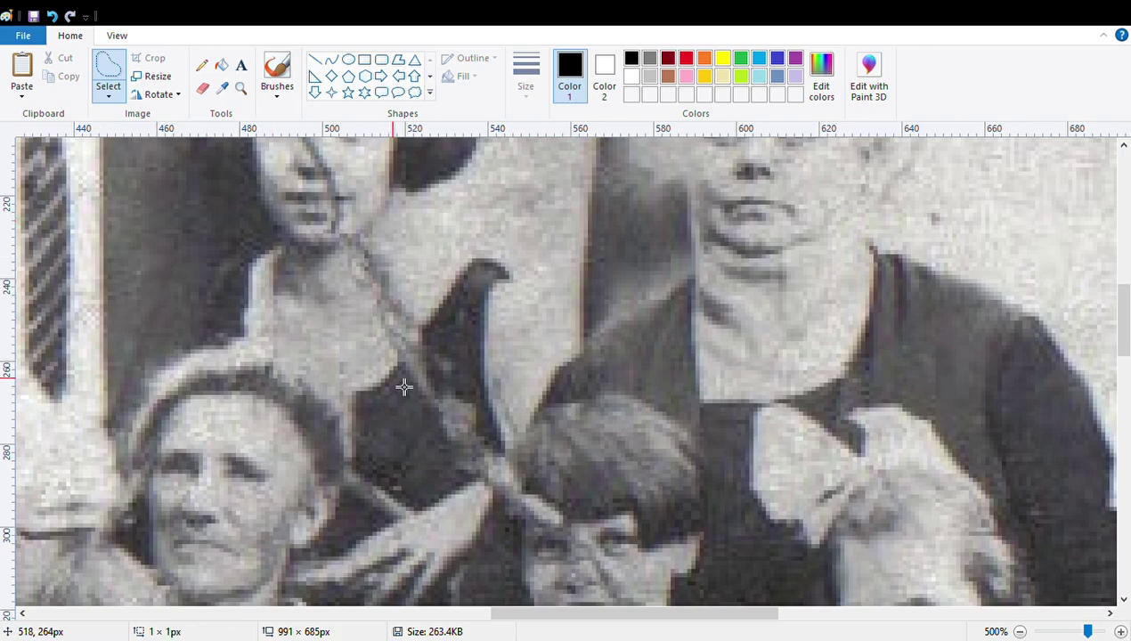
mouse_move(408, 395)
mouse_down()
mouse_move(452, 481)
mouse_move(435, 501)
mouse_move(402, 492)
mouse_move(365, 426)
mouse_move(361, 411)
mouse_move(395, 389)
mouse_up()
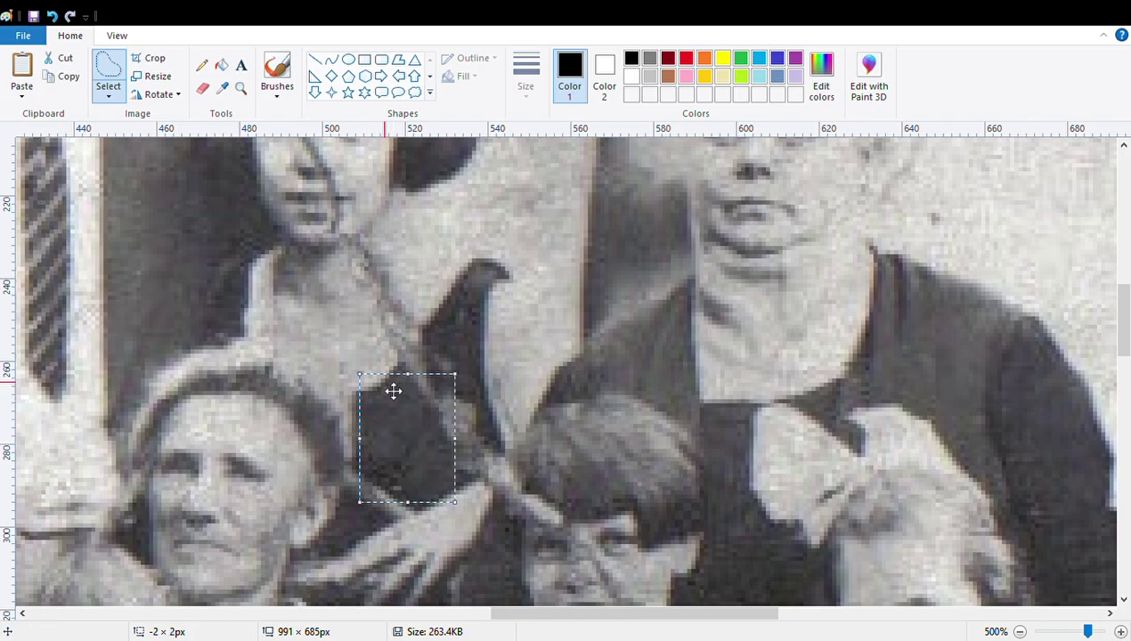
click(29, 71)
drag(82, 198, 439, 395)
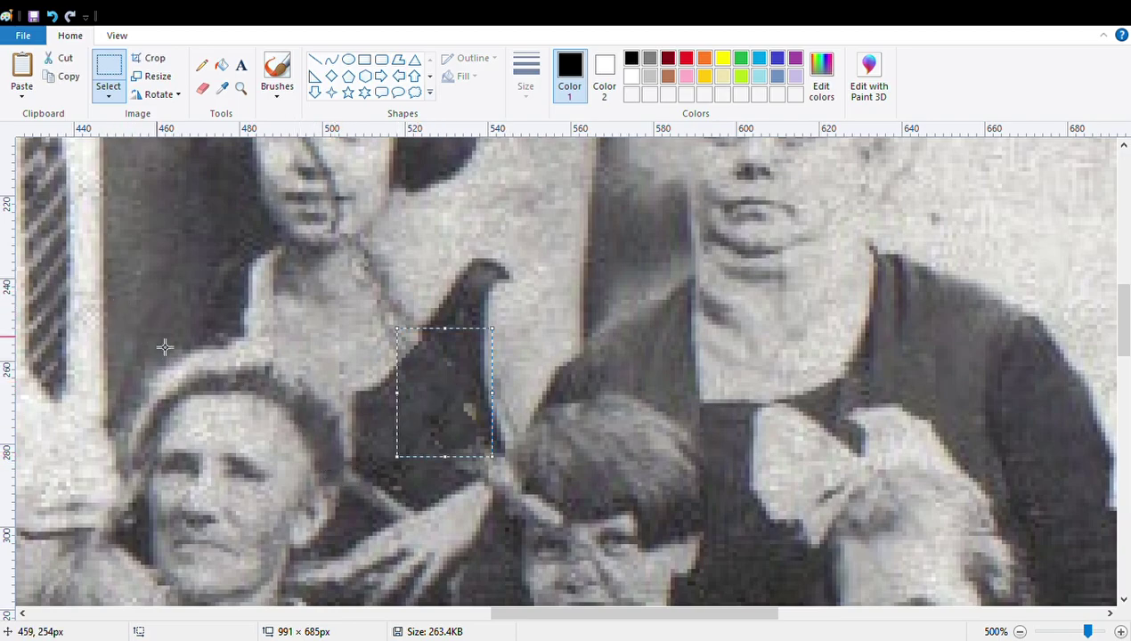
click(285, 303)
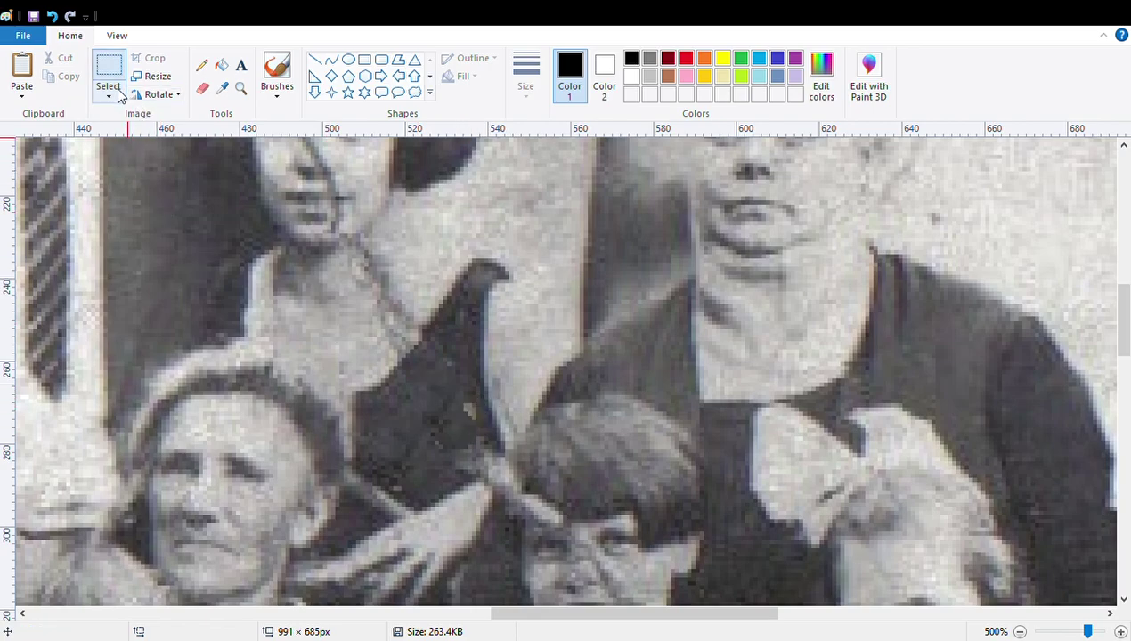
Cover the light blemish near the outer edge of the young woman's dark dress with a free-form copy of the clean fabric beside it
click(91, 159)
mouse_move(398, 413)
mouse_down()
mouse_move(384, 419)
mouse_move(393, 445)
mouse_move(415, 432)
mouse_move(419, 408)
mouse_move(371, 398)
mouse_up()
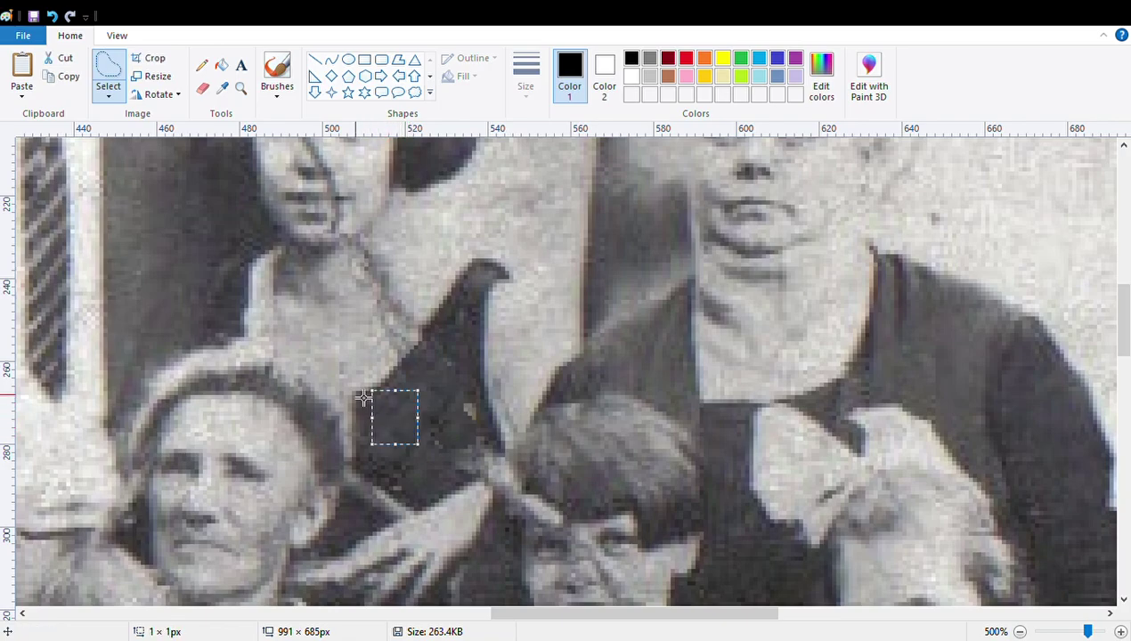
click(66, 77)
click(27, 71)
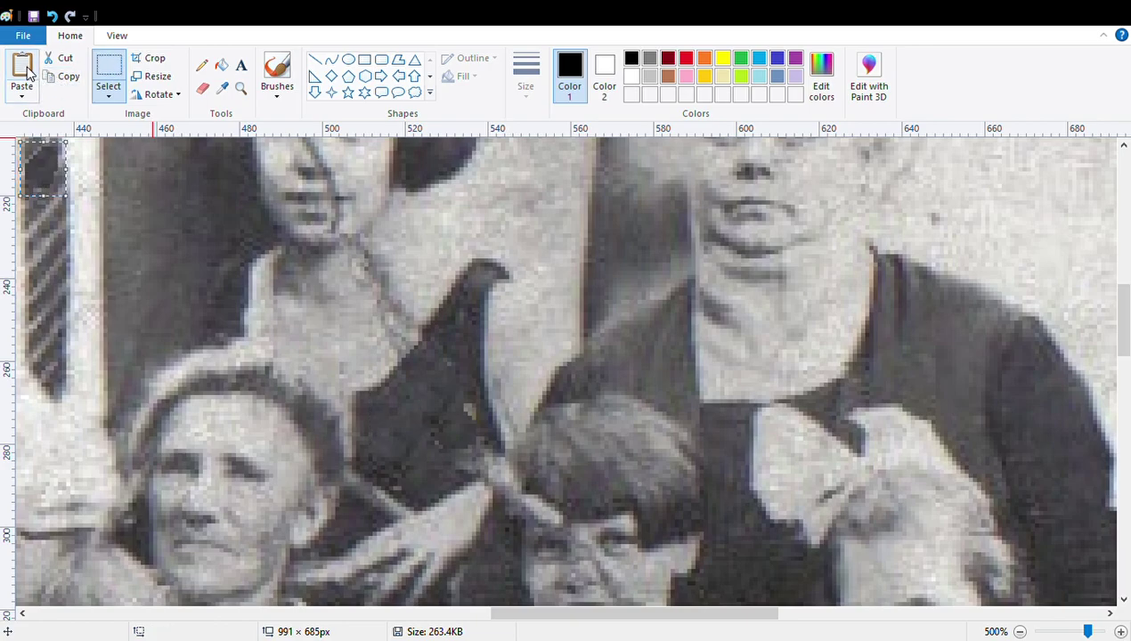
drag(45, 181, 468, 431)
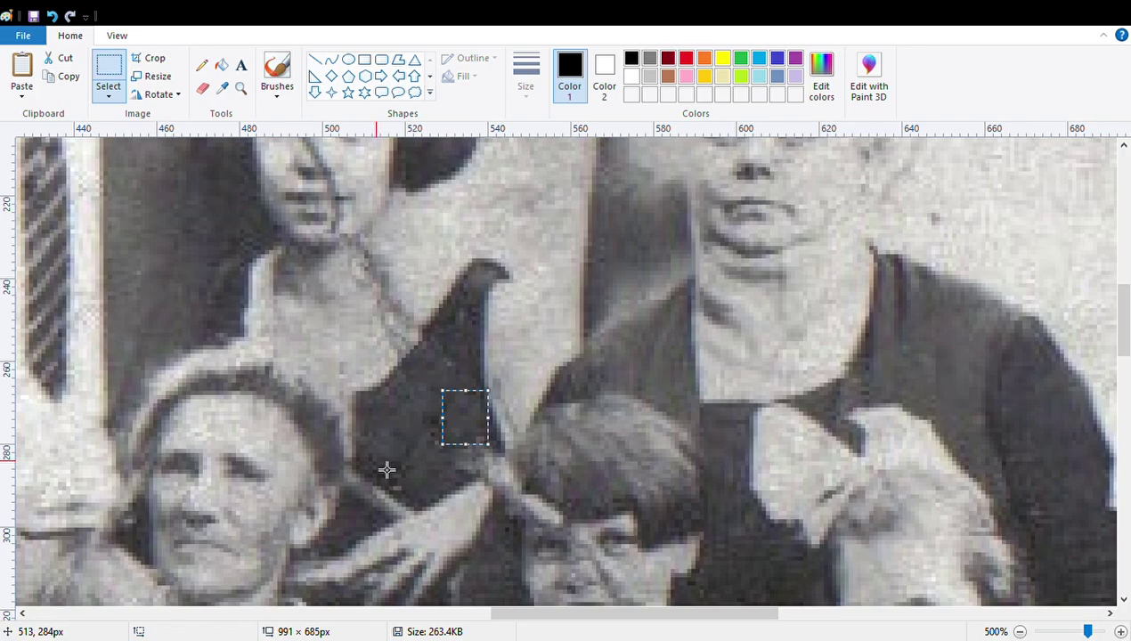
click(375, 435)
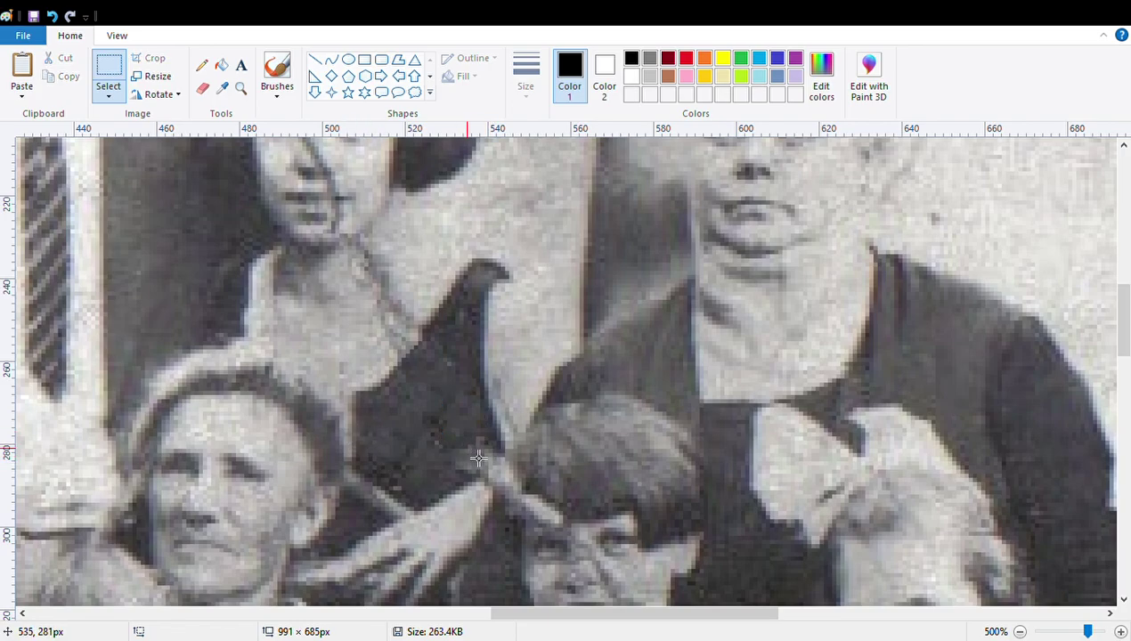
Cover the crease on the lower dress edge above the hand with two more copies of the dark fabric patch
click(21, 71)
drag(47, 176, 470, 462)
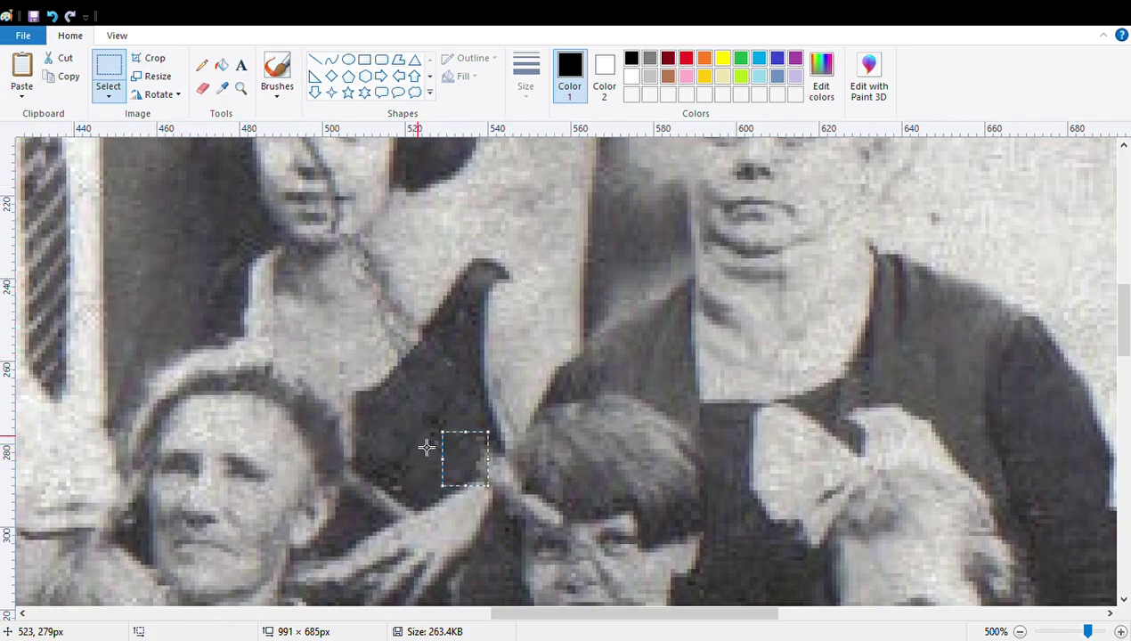
click(22, 71)
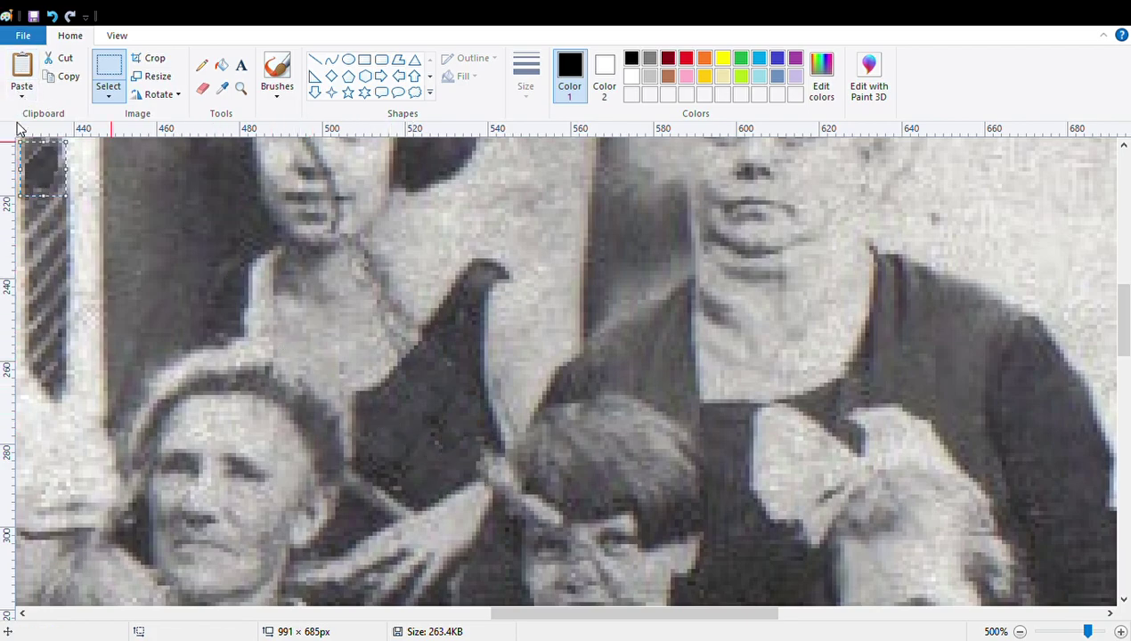
drag(51, 181, 487, 465)
click(398, 431)
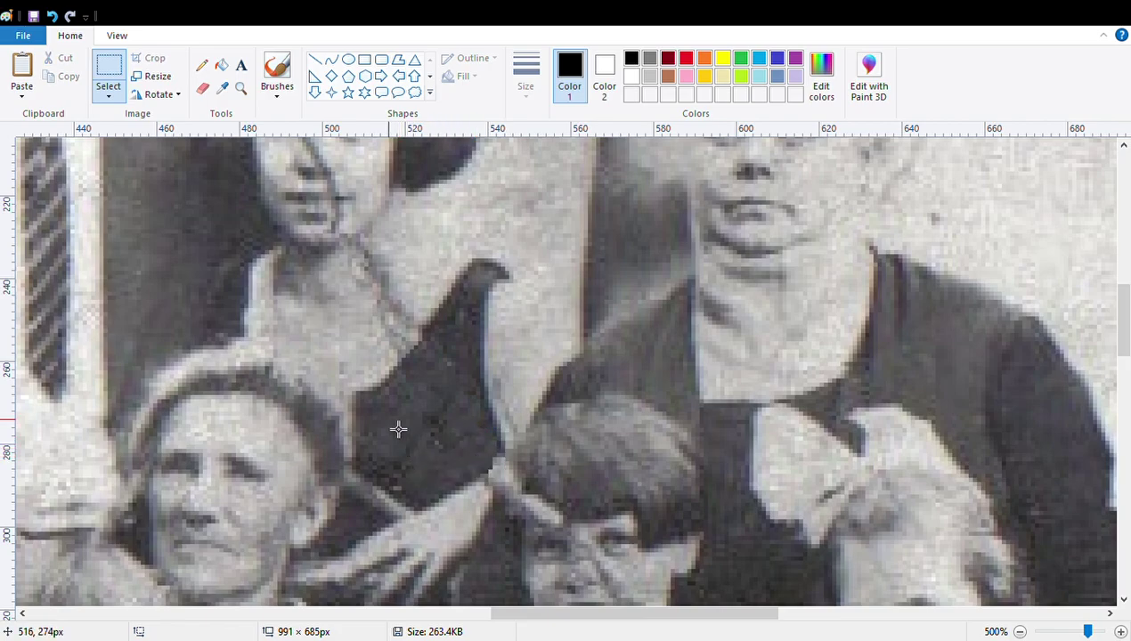
Copy a free-form patch of the clean light area beside the young woman's neck and place it over the crease below her chin
scroll(396, 432, down, 3)
scroll(517, 429, up, 3)
scroll(363, 393, down, 1)
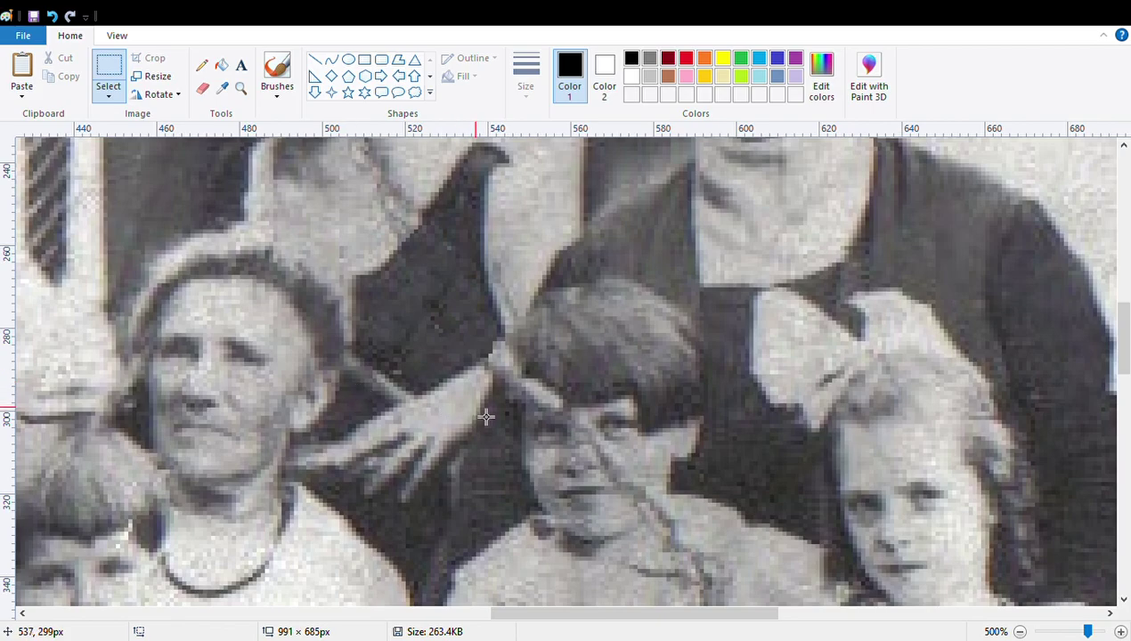
scroll(512, 392, up, 1)
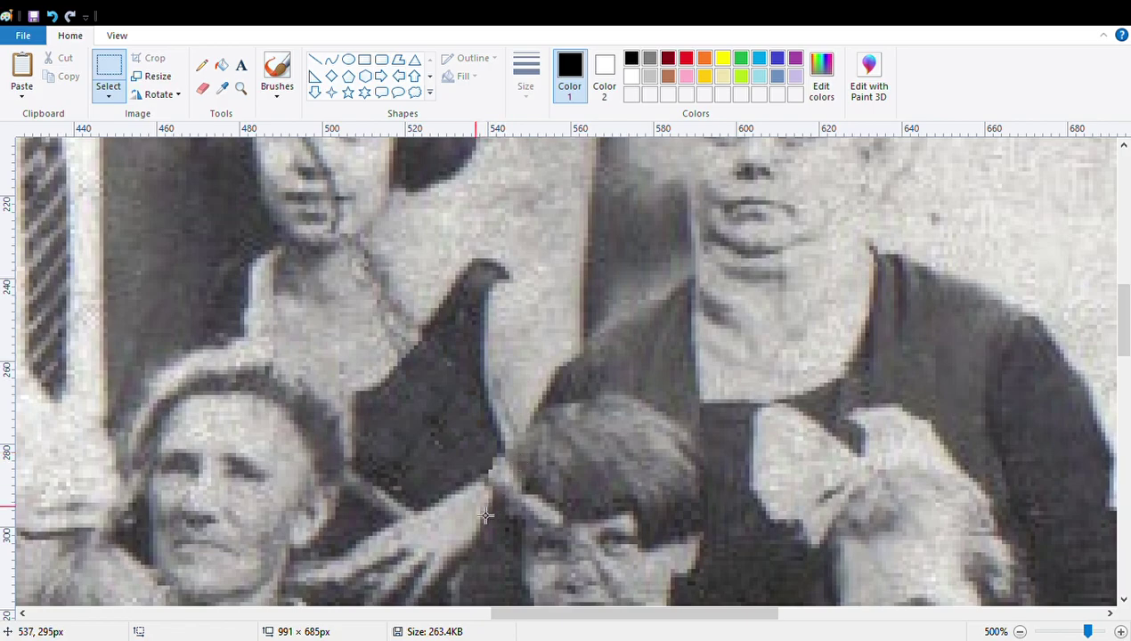
scroll(503, 492, down, 1)
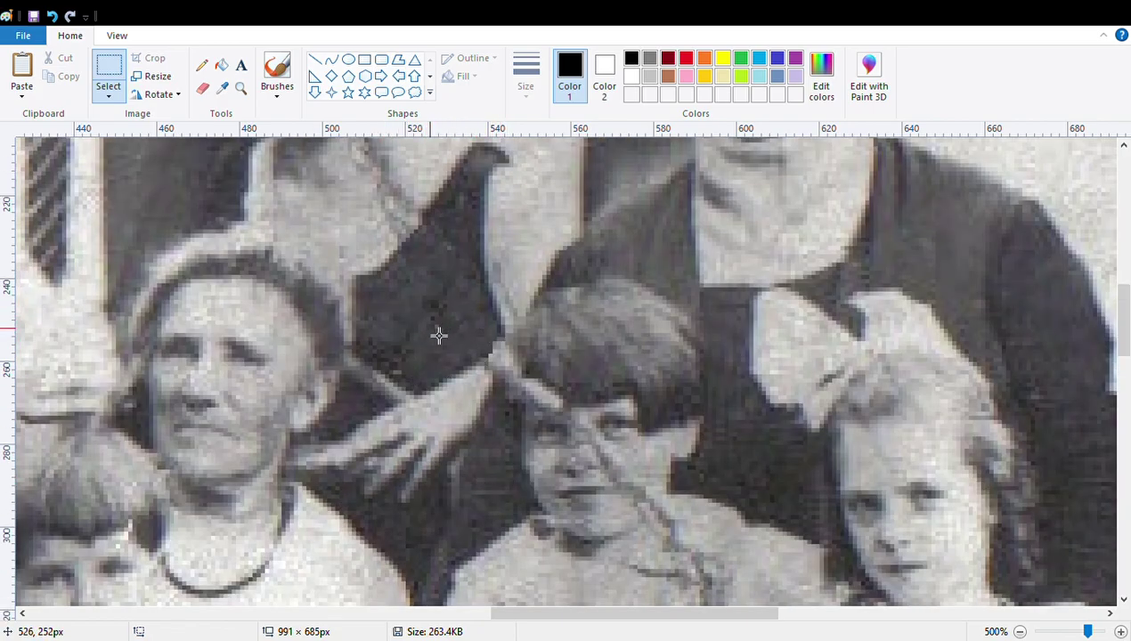
scroll(438, 336, up, 1)
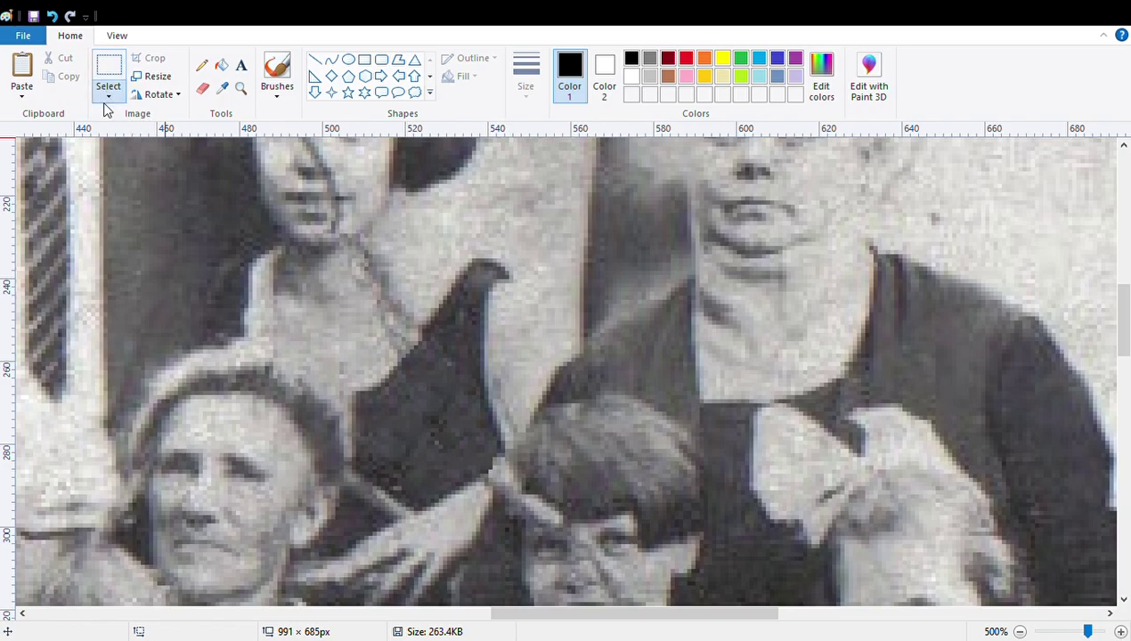
click(79, 158)
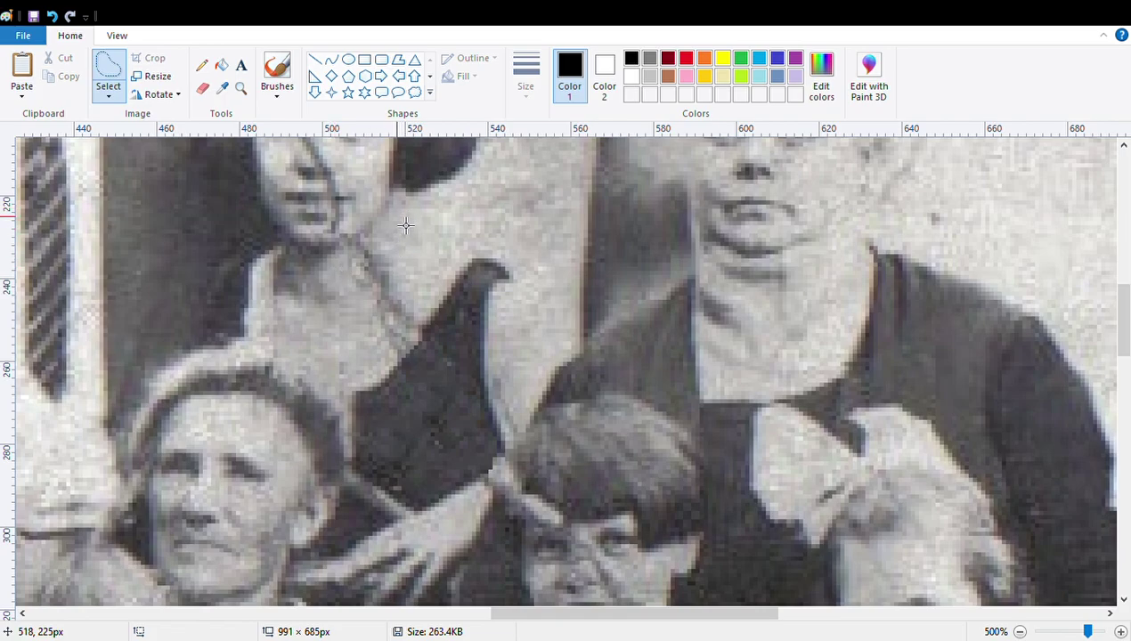
mouse_move(395, 215)
mouse_down()
mouse_move(439, 286)
mouse_move(430, 315)
mouse_move(408, 297)
mouse_move(396, 222)
mouse_up()
drag(402, 223, 401, 221)
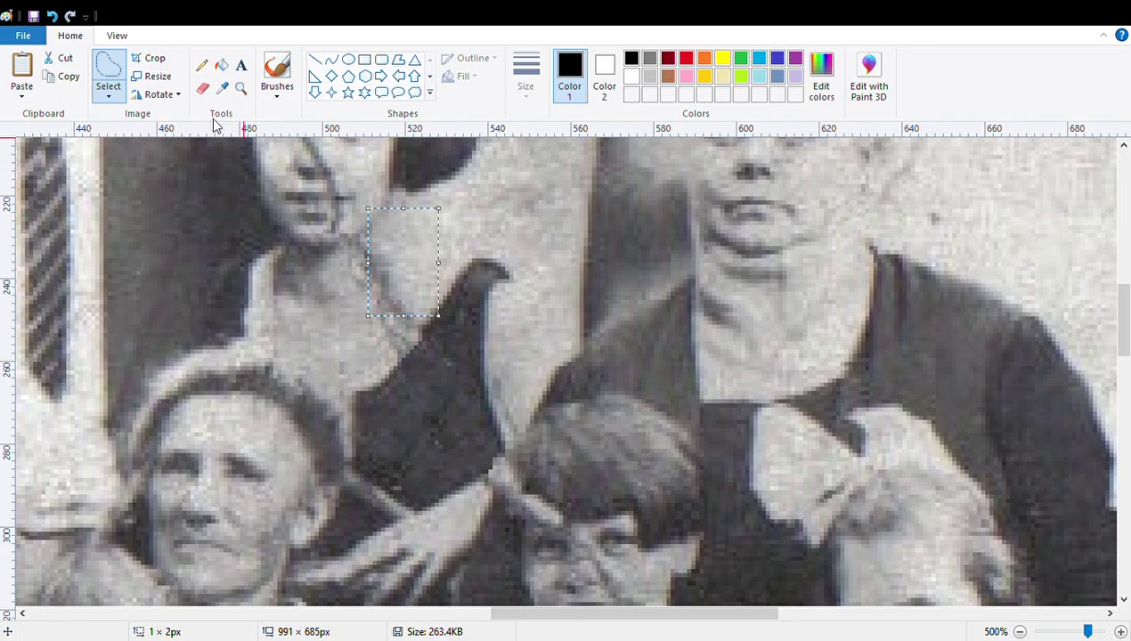
click(71, 84)
click(22, 73)
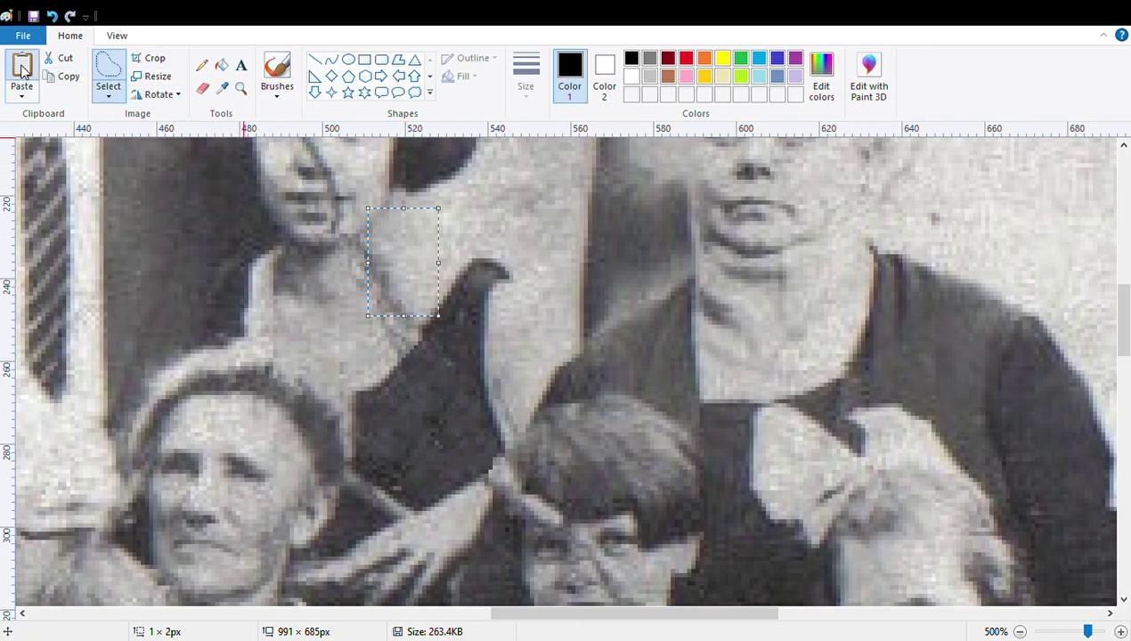
mouse_move(40, 187)
mouse_down()
mouse_move(268, 304)
mouse_move(359, 290)
mouse_move(358, 279)
mouse_up()
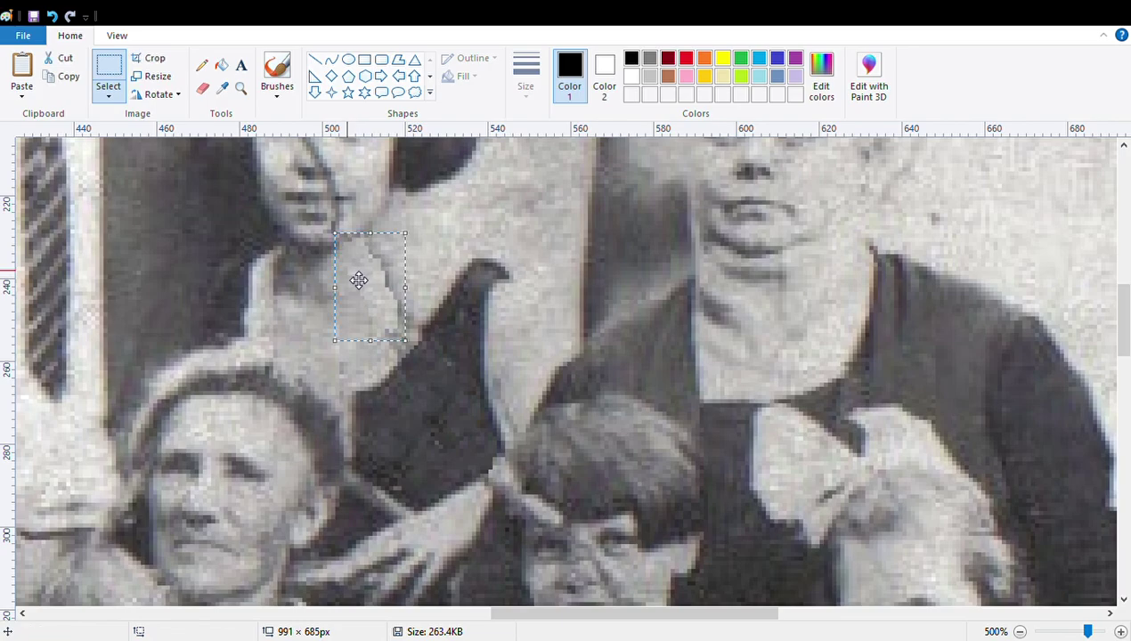
Place a second light patch over the rest of the neck crease and stretch it downward to 17 × 29 px
click(23, 73)
mouse_move(50, 194)
mouse_down()
mouse_move(328, 283)
mouse_move(375, 286)
mouse_move(374, 277)
mouse_up()
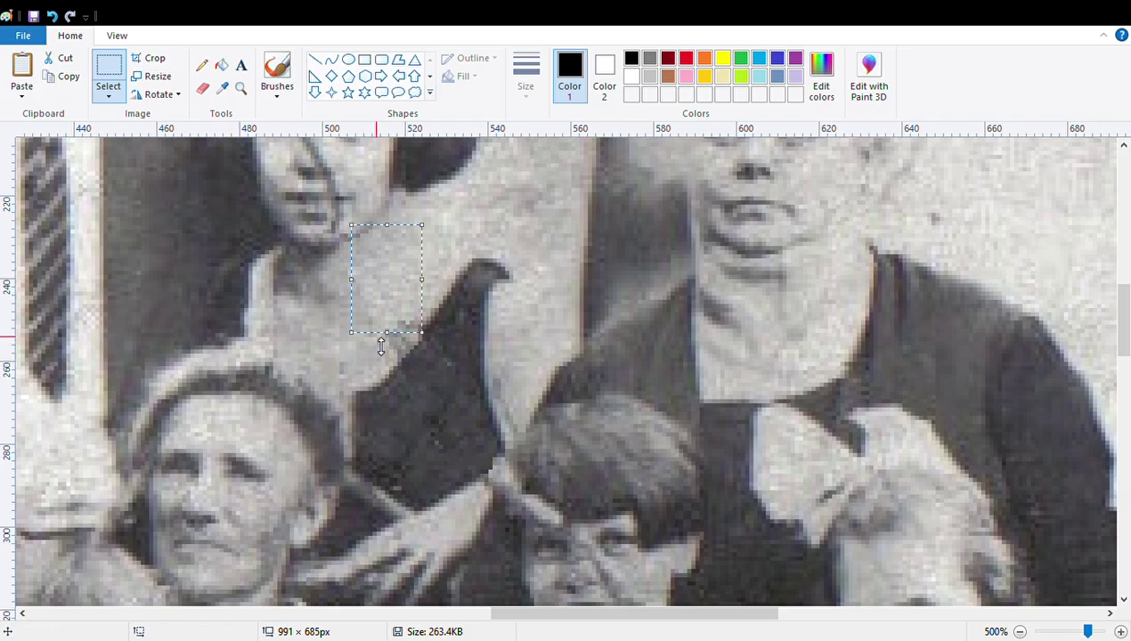
drag(390, 343, 379, 372)
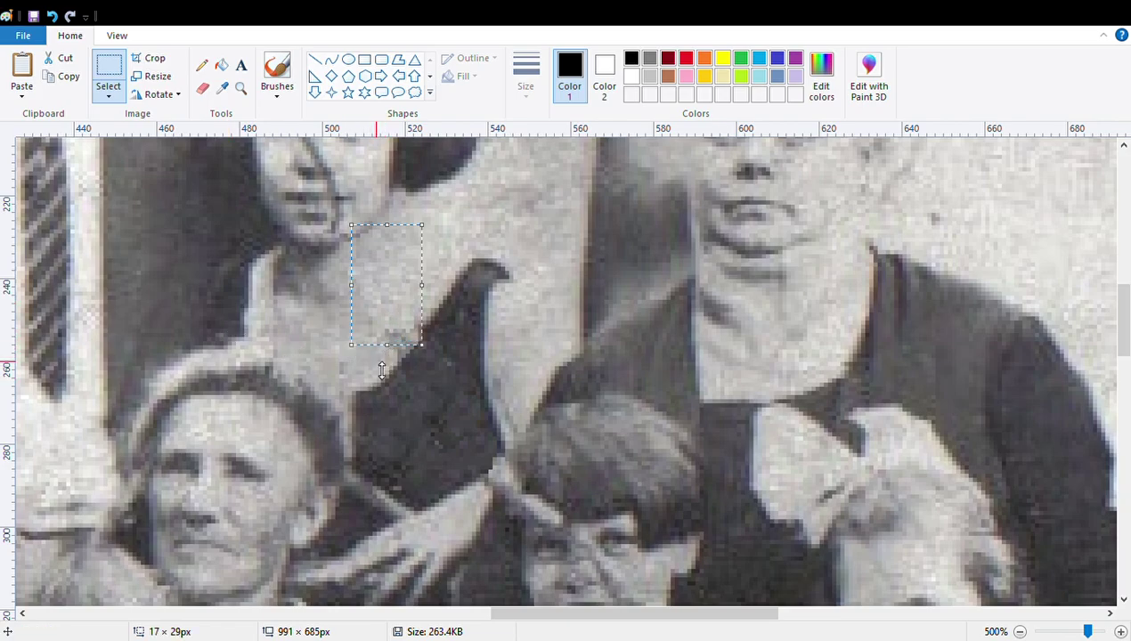
click(281, 326)
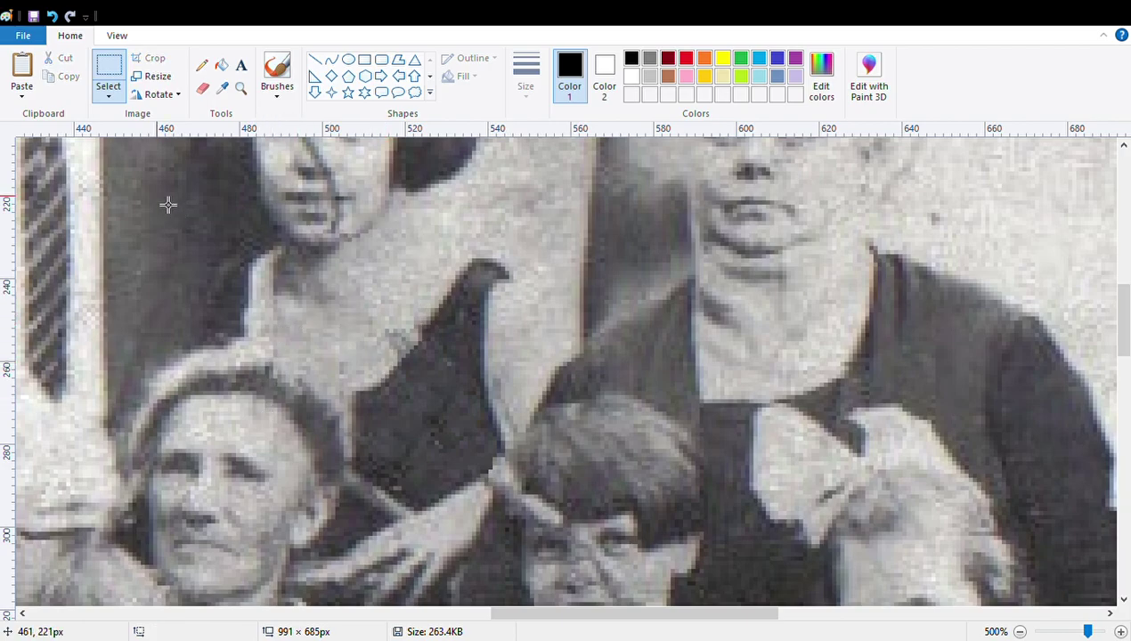
Cover the remaining crease marks along the dress neckline with two more copies of the light patch
click(21, 72)
drag(59, 201, 384, 320)
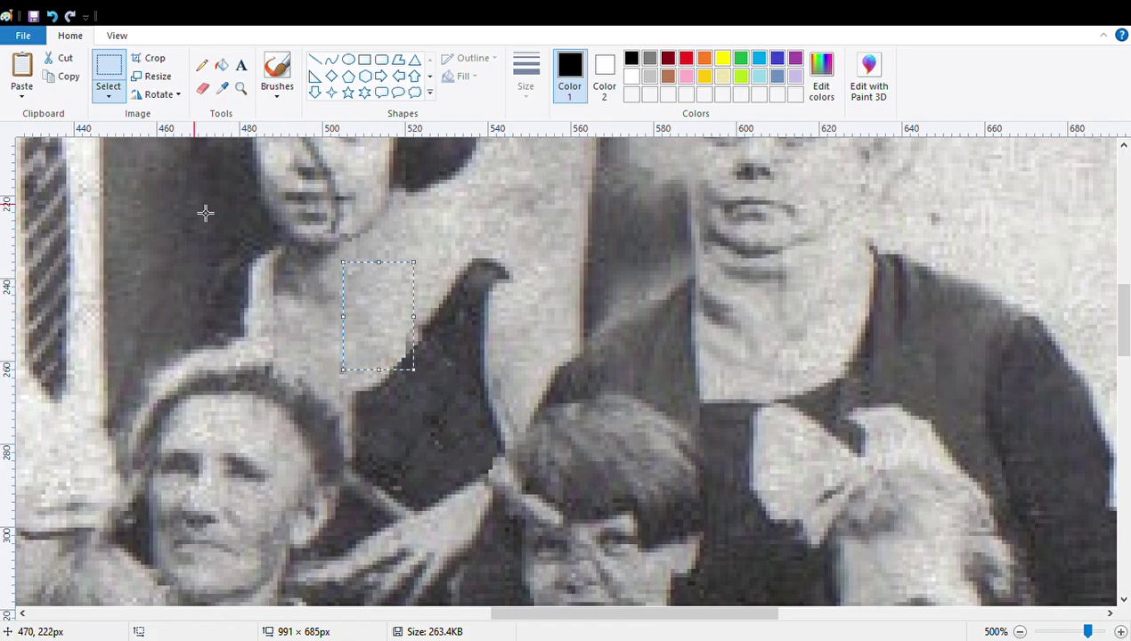
click(21, 79)
drag(71, 191, 398, 299)
click(427, 288)
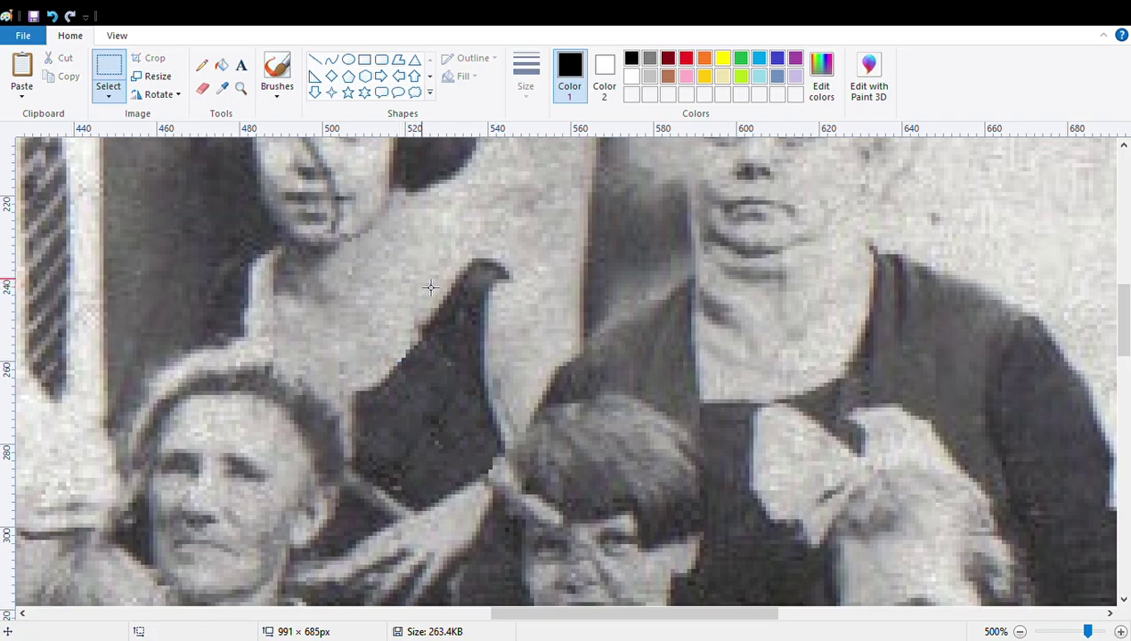
Examine the crease down the young woman's face at 700% zoom
scroll(363, 381, up, 3)
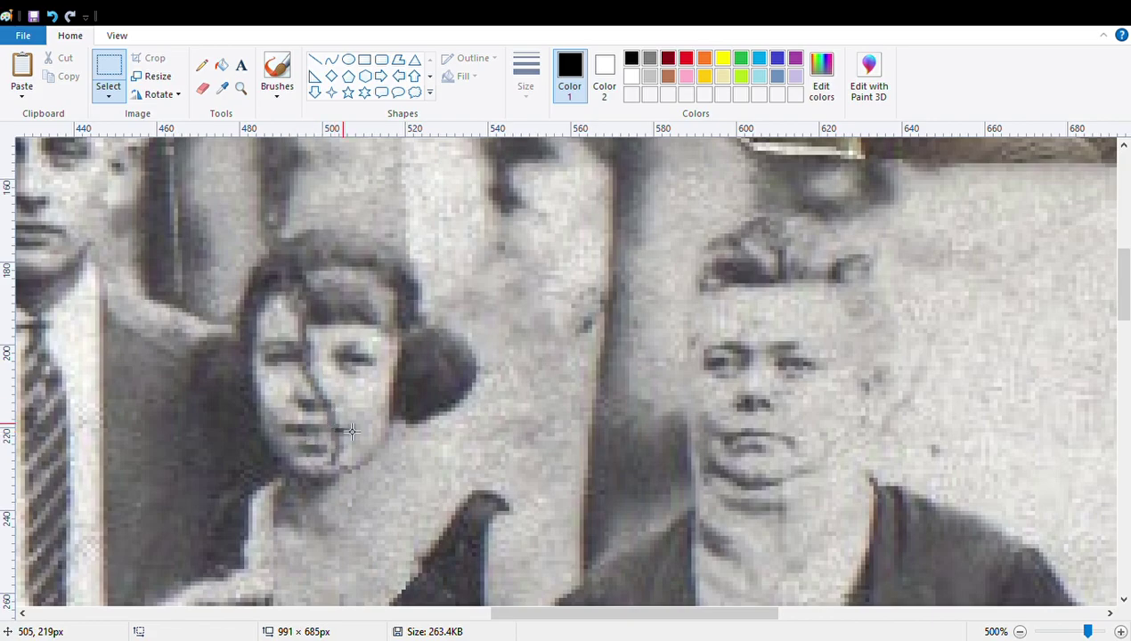
click(116, 37)
click(25, 72)
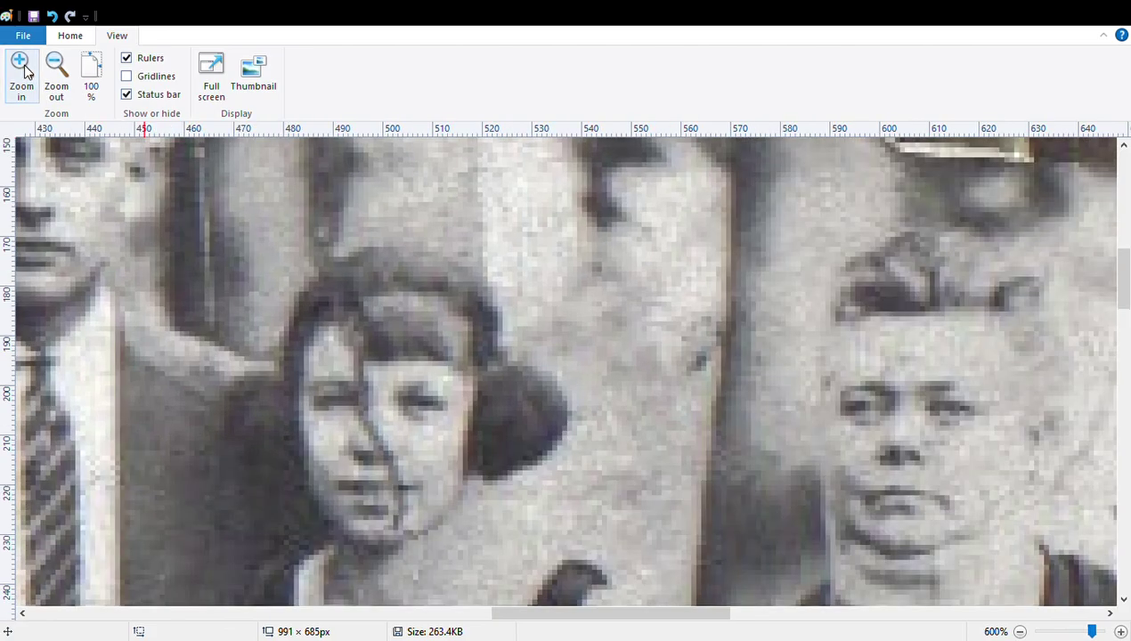
click(25, 71)
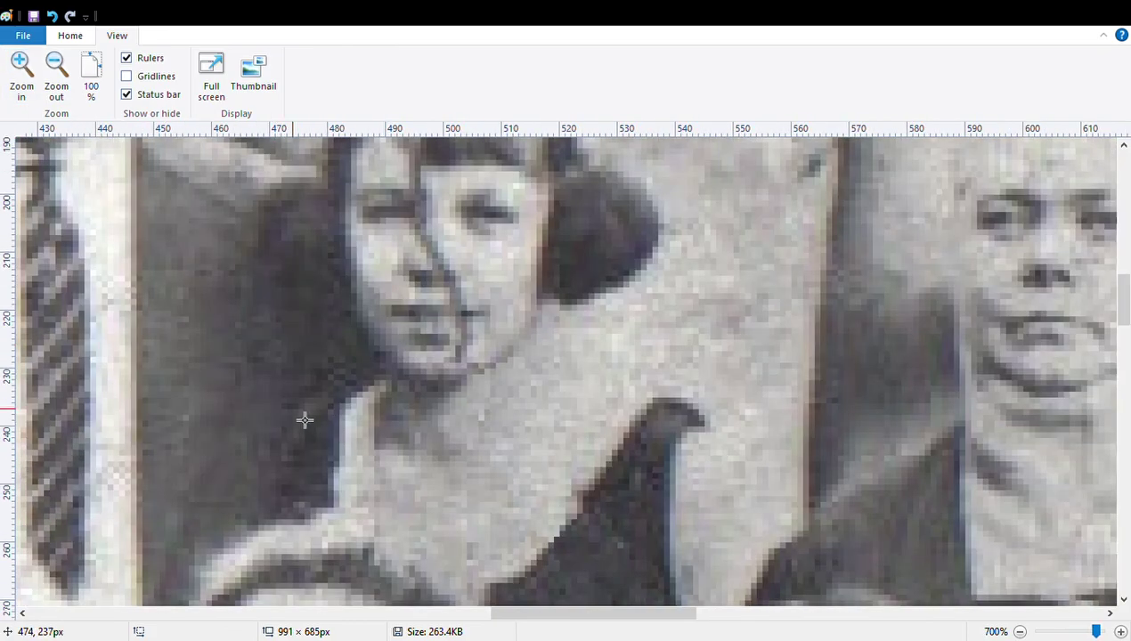